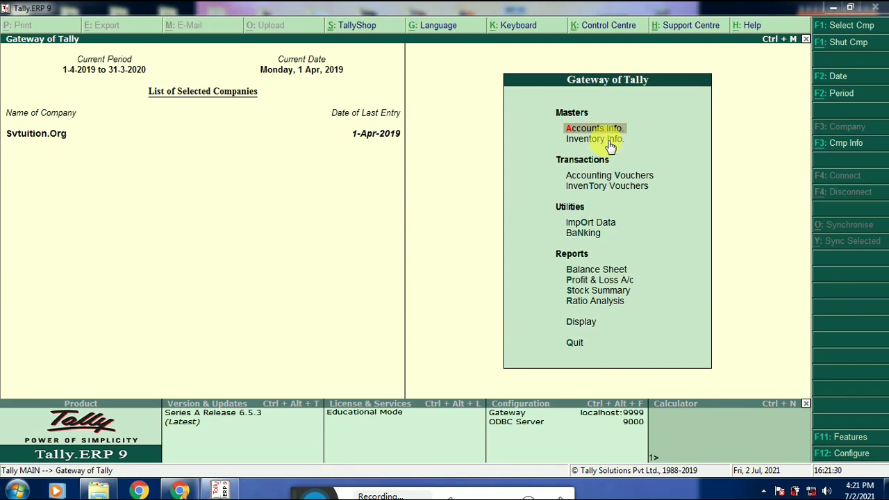
Open the creation form for a new inventory unit of measure
{"action": "left_click", "coordinate": [609, 141]}
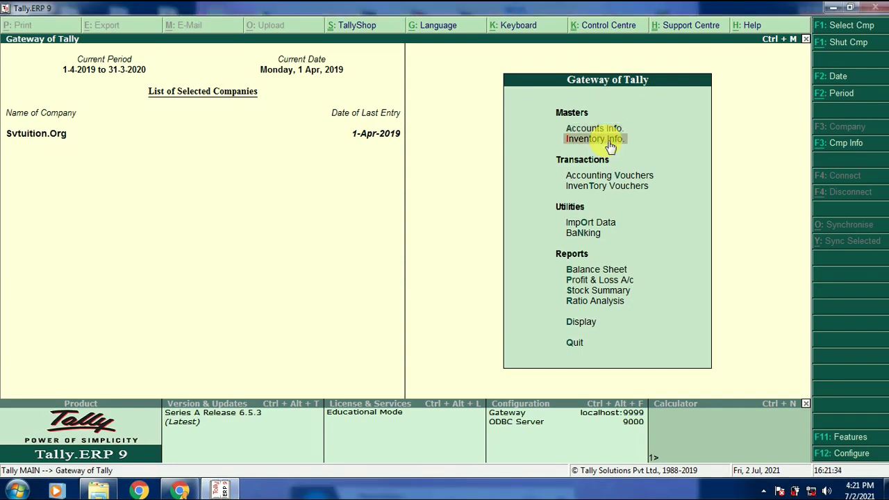
{"action": "left_click", "coordinate": [609, 141]}
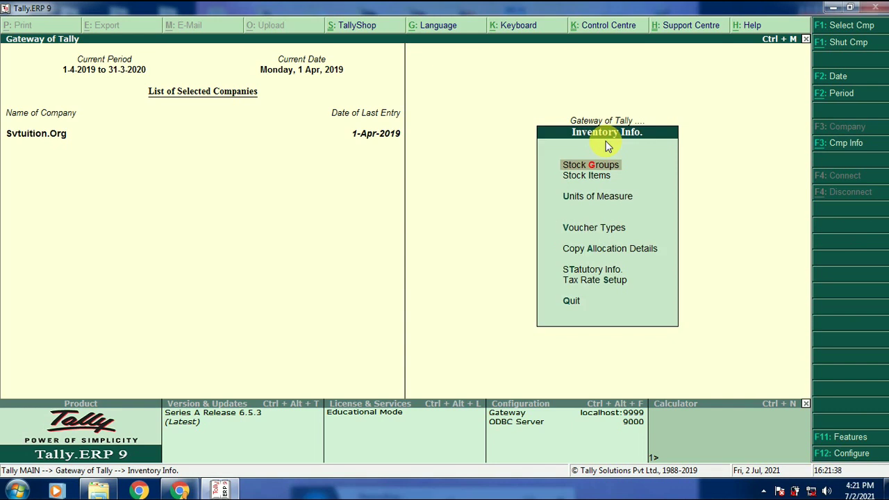
{"action": "key", "text": "Down"}
{"action": "key", "text": "Down"}
{"action": "key", "text": "Return"}
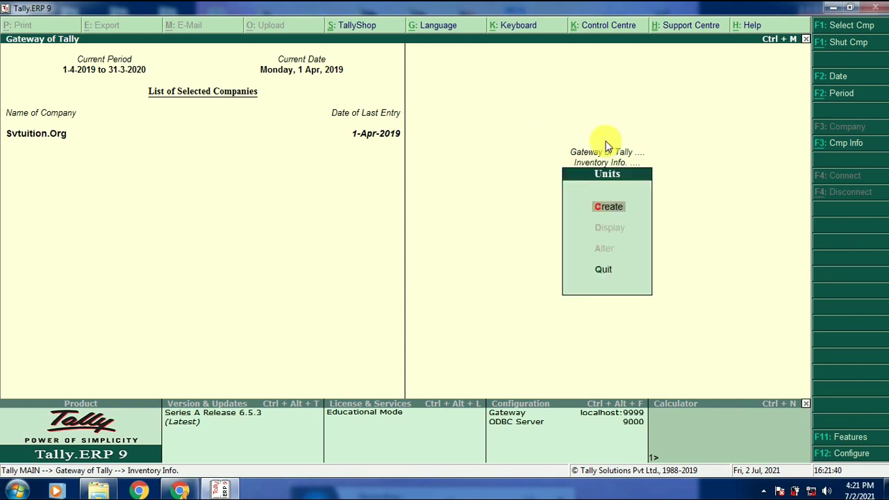
{"action": "key", "text": "Return"}
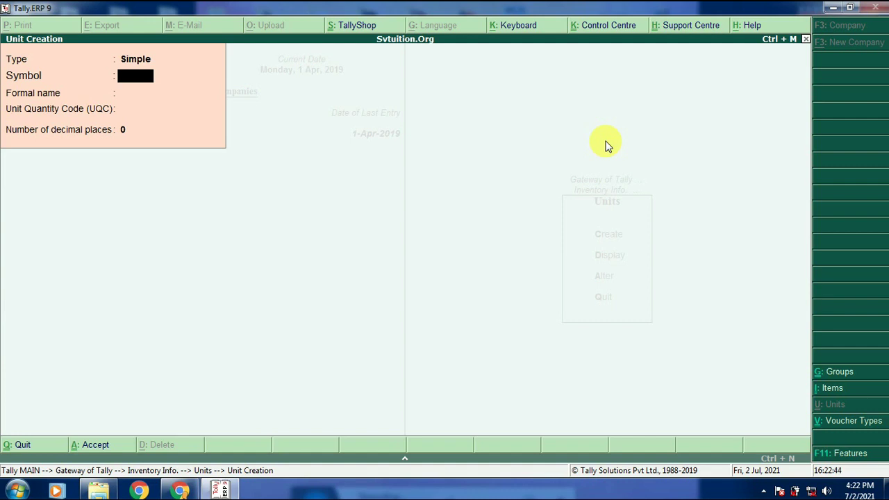
Enter kg as the new unit's symbol and Kilogram as its formal name
{"action": "type", "text": "kg"}
{"action": "key", "text": "Return"}
{"action": "type", "text": "Lo;"}
{"action": "key", "text": "BackSpace"}
{"action": "key", "text": "BackSpace"}
{"action": "key", "text": "BackSpace"}
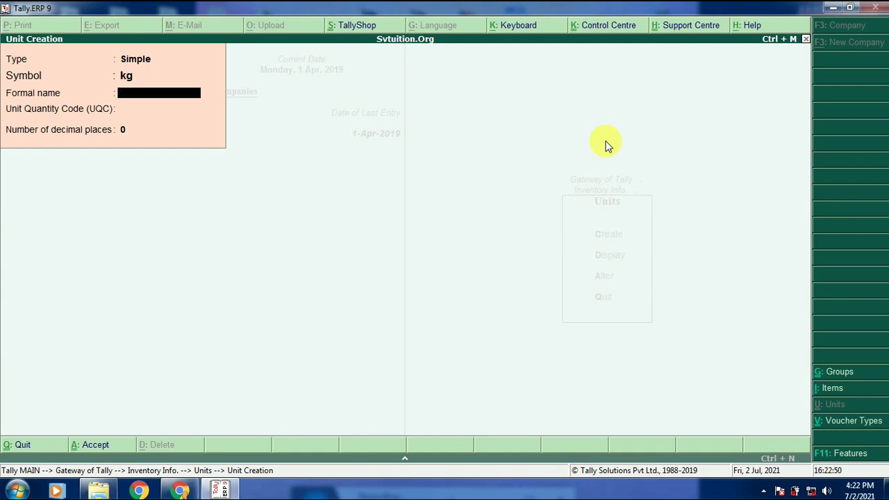
{"action": "type", "text": "Kilogram"}
{"action": "key", "text": "Return"}
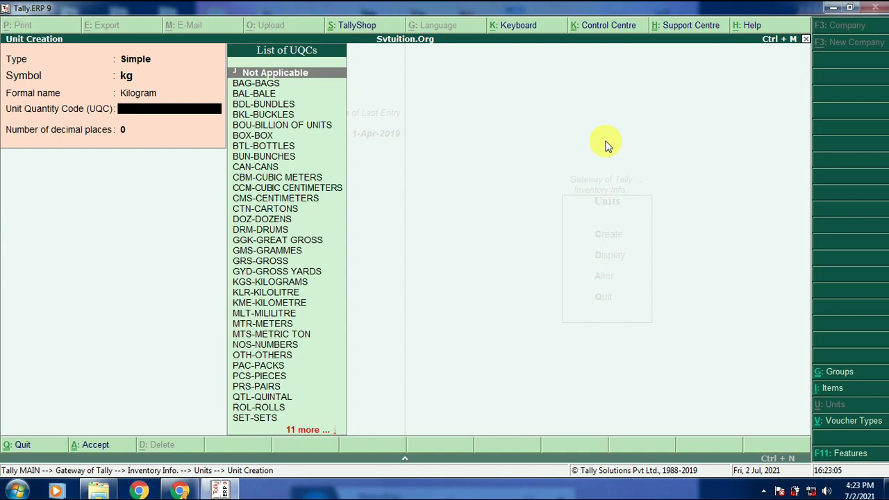
Assign the unit quantity code KGS-KILOGRAMS to the kg unit and save it
{"action": "key", "text": "Down"}
{"action": "key", "text": "Down"}
{"action": "key", "text": "Down"}
{"action": "key", "text": "Down"}
{"action": "key", "text": "Down"}
{"action": "key", "text": "Down"}
{"action": "key", "text": "Down"}
{"action": "key", "text": "Down"}
{"action": "key", "text": "Down"}
{"action": "key", "text": "Down"}
{"action": "key", "text": "Down"}
{"action": "key", "text": "Down"}
{"action": "key", "text": "Down"}
{"action": "key", "text": "Down"}
{"action": "key", "text": "Down"}
{"action": "key", "text": "Down"}
{"action": "key", "text": "Down"}
{"action": "key", "text": "Down"}
{"action": "key", "text": "Down"}
{"action": "key", "text": "Down"}
{"action": "key", "text": "Down"}
{"action": "key", "text": "Down"}
{"action": "key", "text": "Down"}
{"action": "key", "text": "Down"}
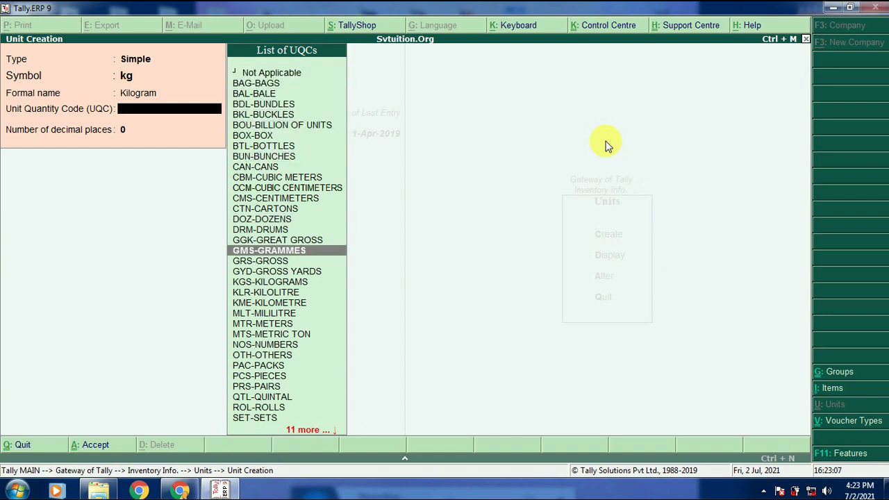
{"action": "key", "text": "Up"}
{"action": "key", "text": "Up"}
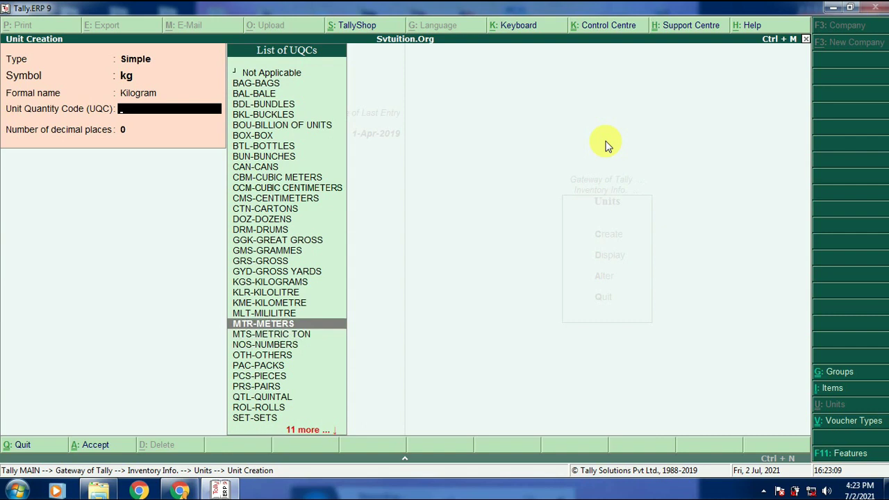
{"action": "key", "text": "Up"}
{"action": "key", "text": "Up"}
{"action": "key", "text": "Up"}
{"action": "key", "text": "Up"}
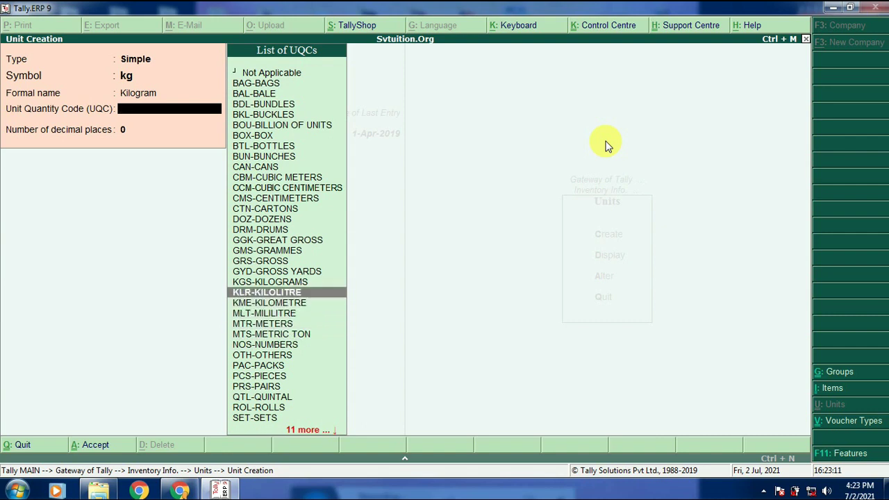
{"action": "key", "text": "Return"}
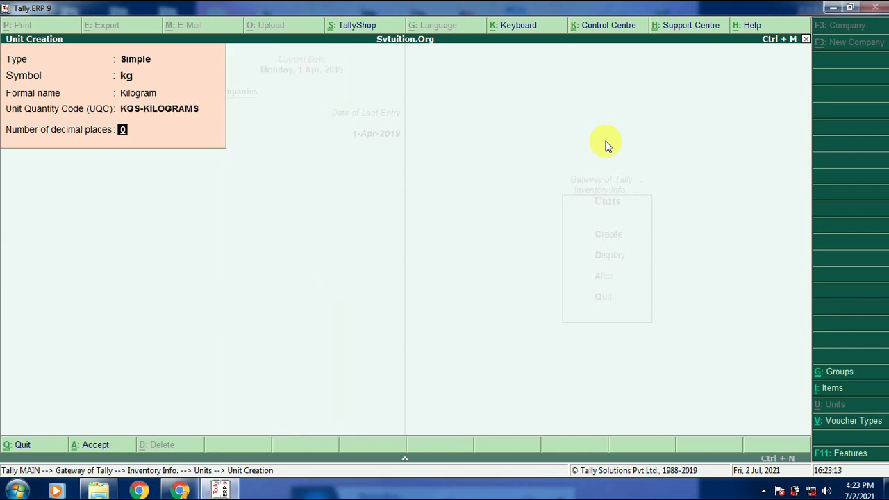
{"action": "key", "text": "Return"}
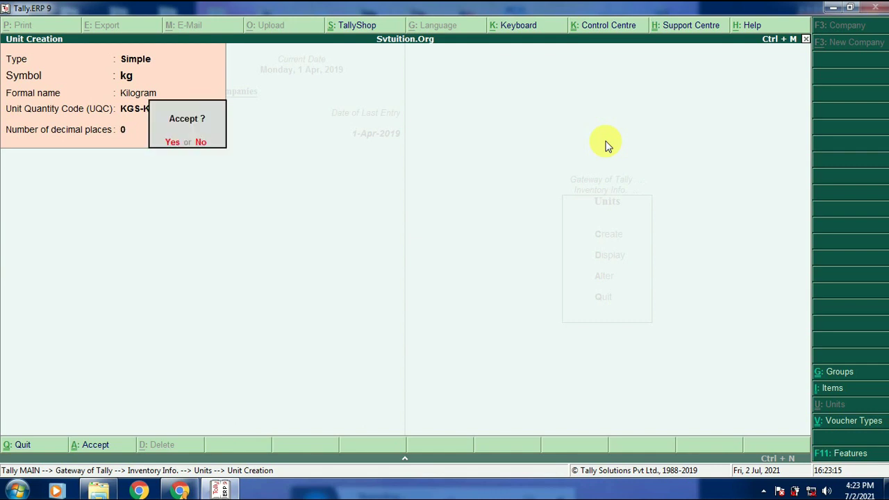
{"action": "key", "text": "Return"}
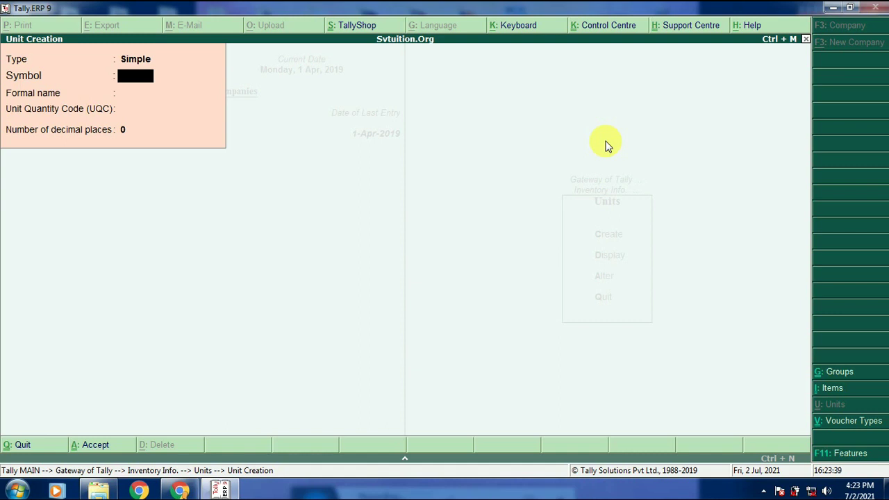
Create a simple unit with symbol gr, formal name Gram and unit quantity code GMS-GRAMMES
{"action": "type", "text": "gr"}
{"action": "key", "text": "Return"}
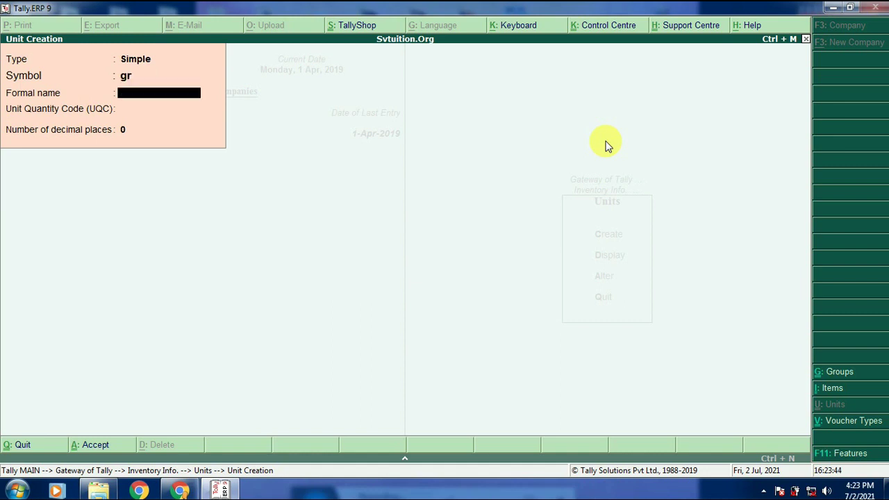
{"action": "type", "text": "Gram"}
{"action": "key", "text": "Return"}
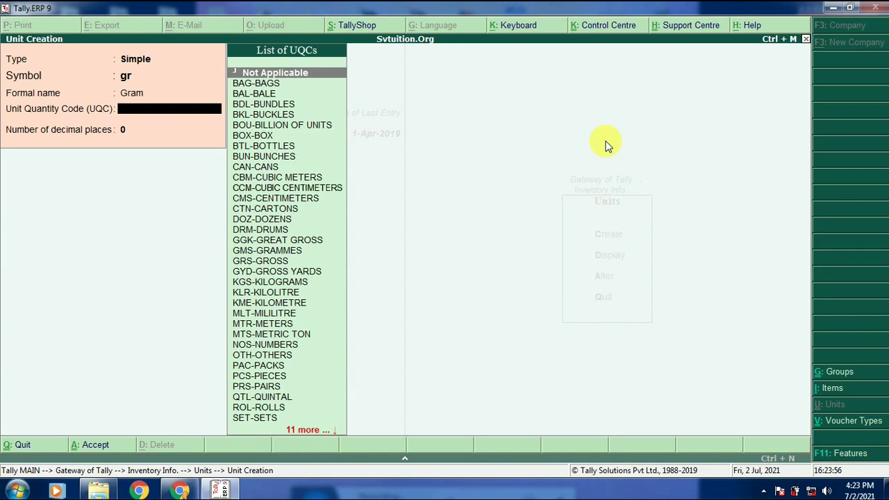
{"action": "type", "text": "g"}
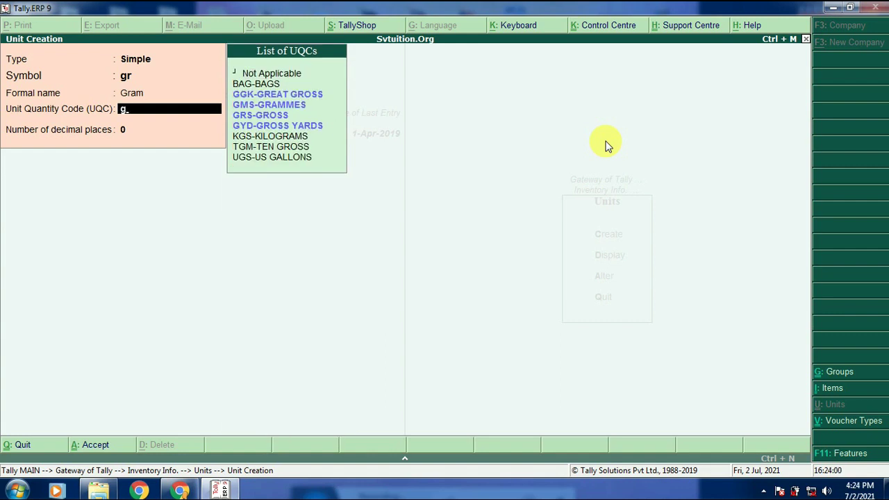
{"action": "type", "text": "r"}
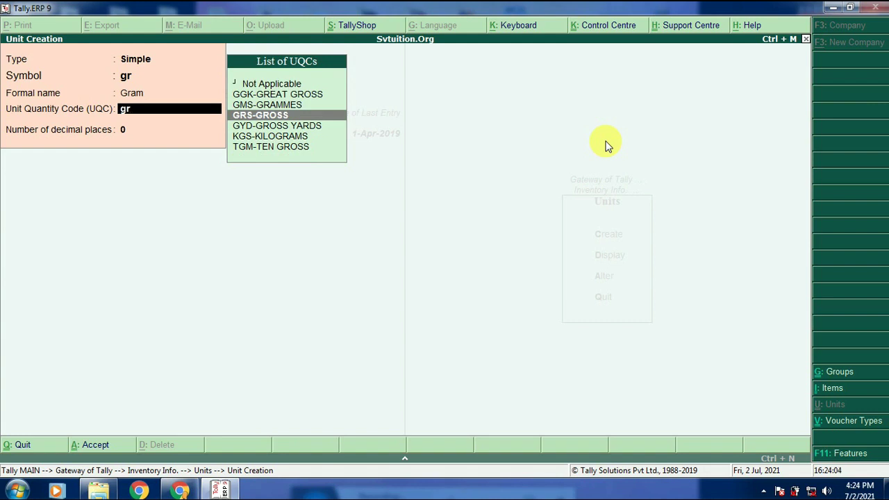
{"action": "type", "text": "a"}
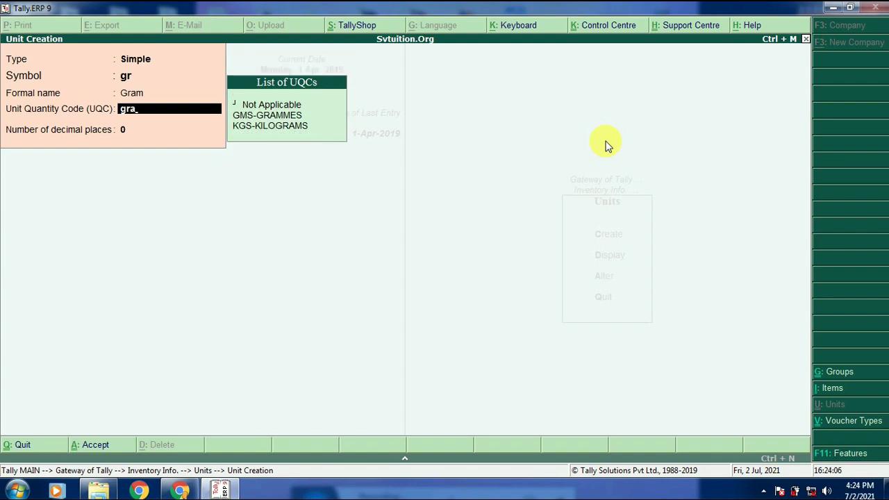
{"action": "key", "text": "Down"}
{"action": "key", "text": "Return"}
{"action": "key", "text": "Return"}
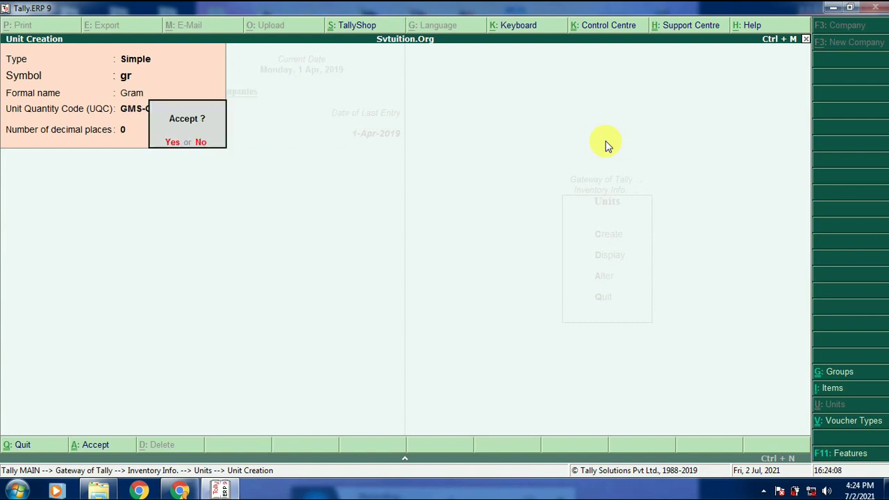
{"action": "key", "text": "Return"}
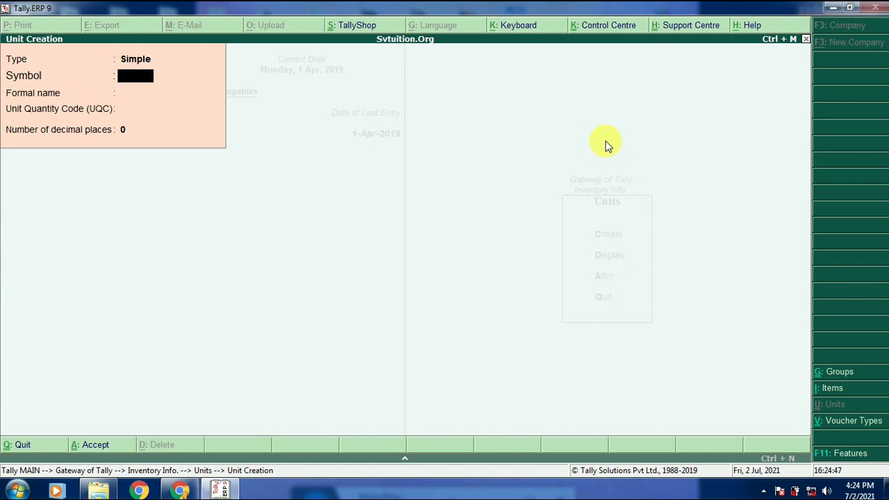
Create a simple unit with symbol mlg, formal name Milligram and unit quantity code MLT-MILILITRE
{"action": "type", "text": "mlg"}
{"action": "key", "text": "Return"}
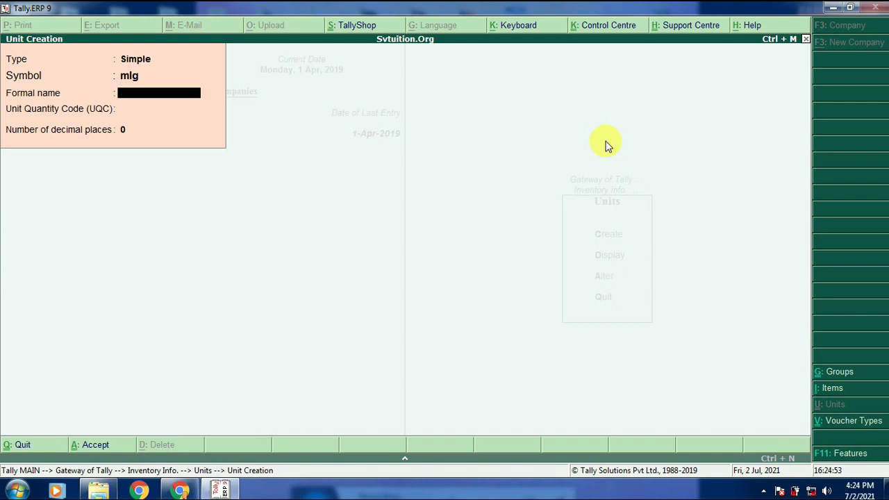
{"action": "type", "text": "Milligram"}
{"action": "key", "text": "Return"}
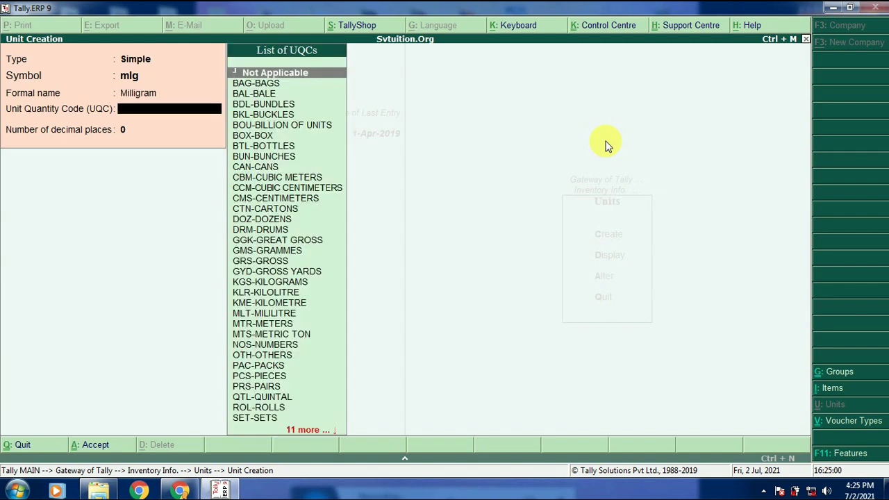
{"action": "type", "text": "mil"}
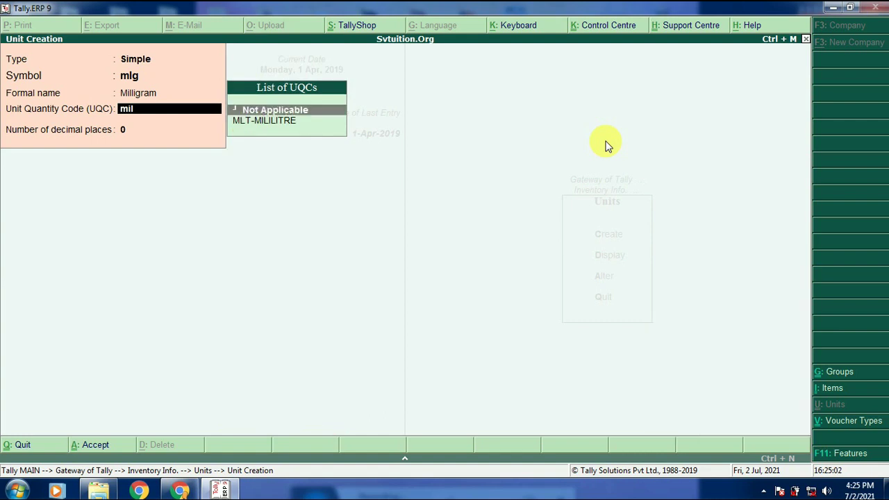
{"action": "key", "text": "Down"}
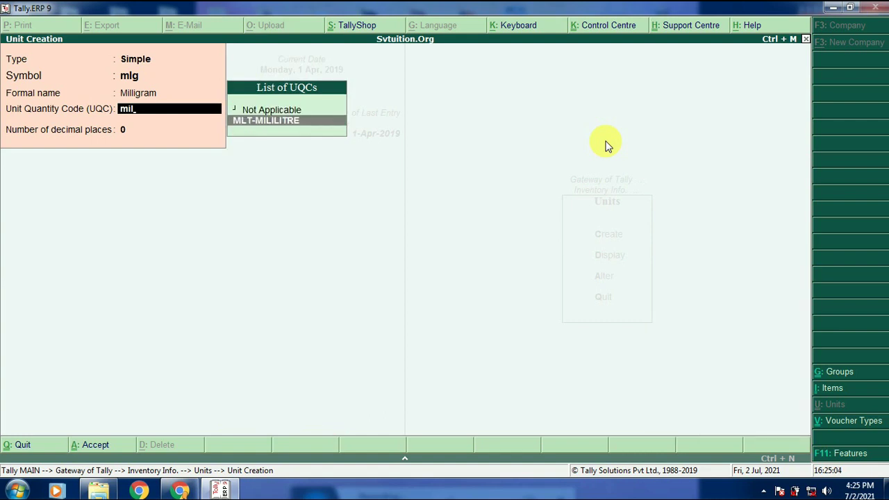
{"action": "key", "text": "Return"}
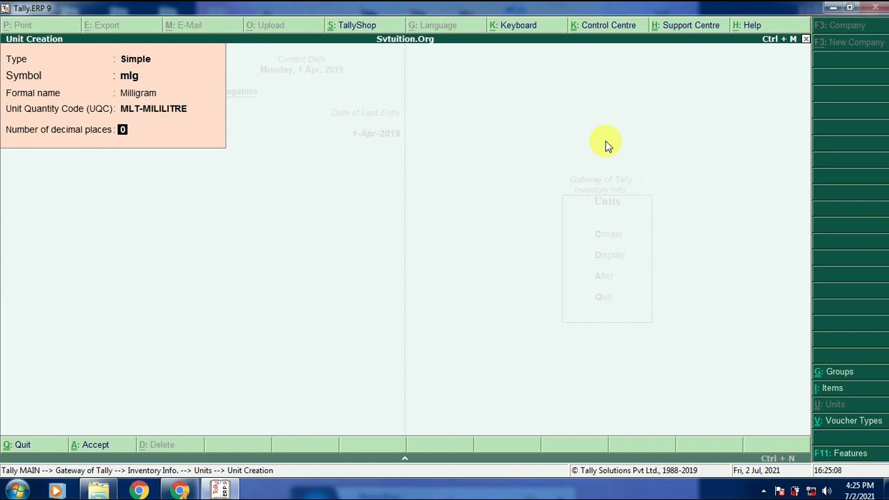
{"action": "key", "text": "Return"}
{"action": "key", "text": "Return"}
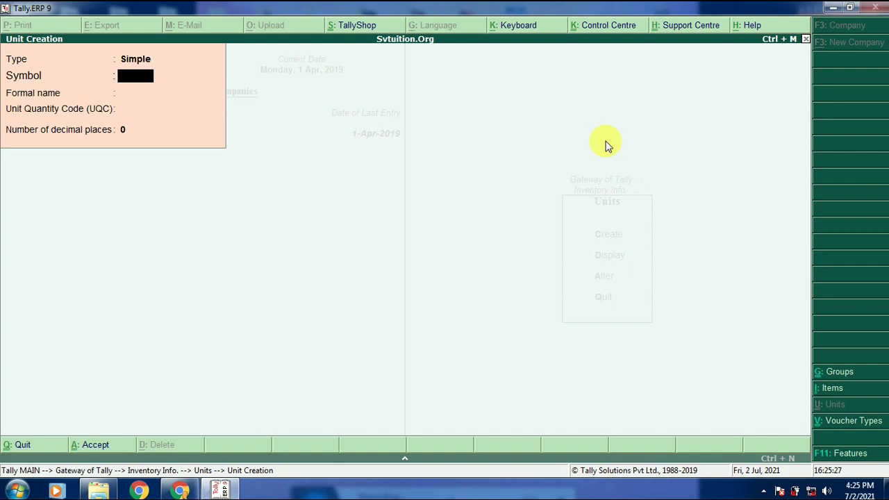
Create a simple unit with symbol qt, formal name Quintal and unit quantity code QTL-QUINTAL
{"action": "type", "text": "qt"}
{"action": "key", "text": "Return"}
{"action": "type", "text": "Q"}
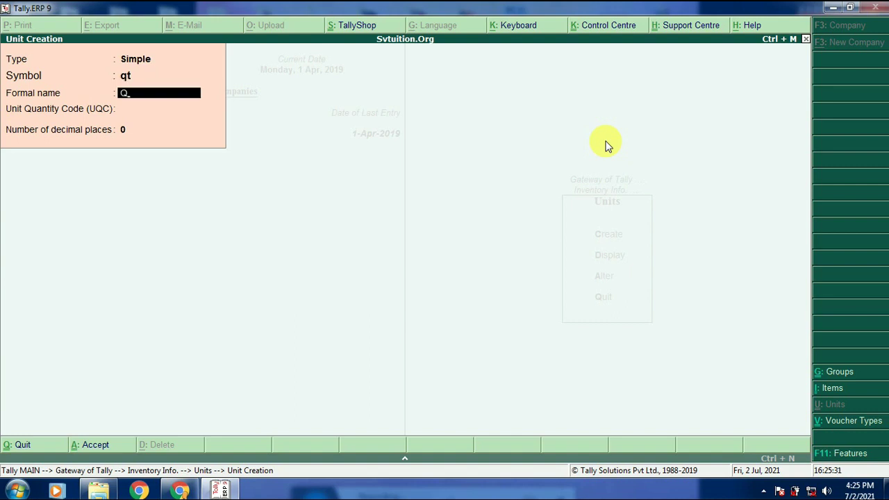
{"action": "type", "text": "uintal"}
{"action": "key", "text": "Return"}
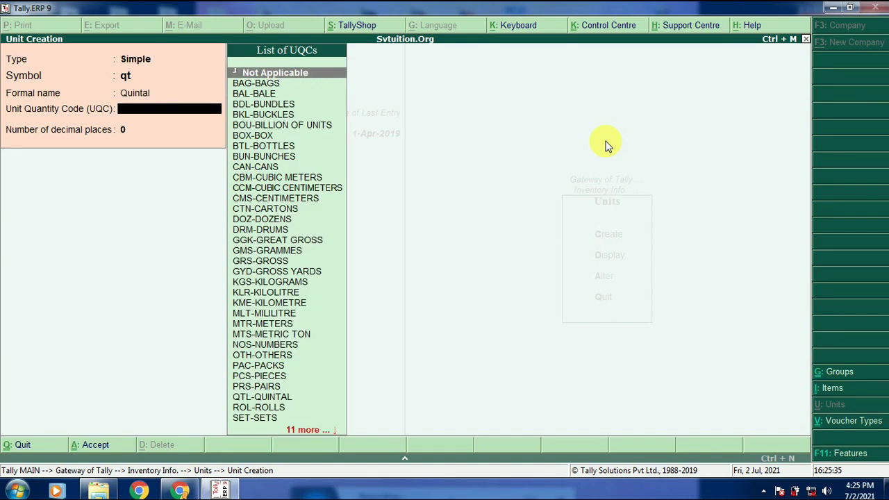
{"action": "type", "text": "qui"}
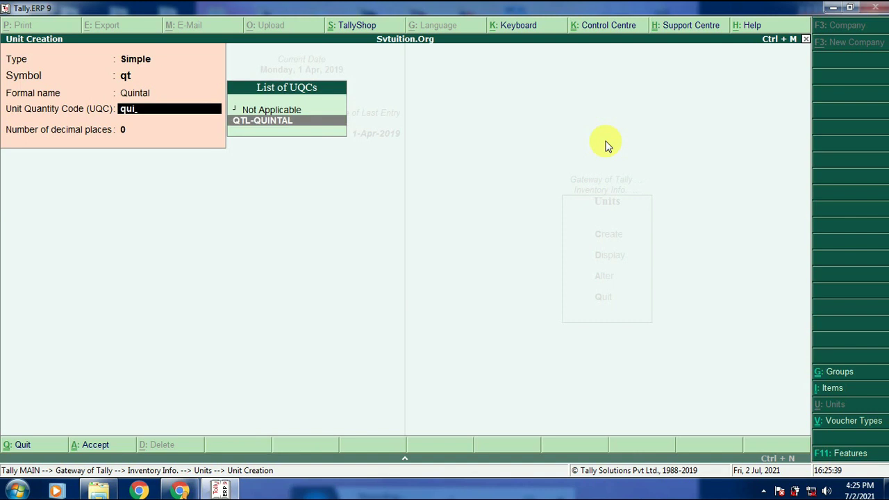
{"action": "key", "text": "Return"}
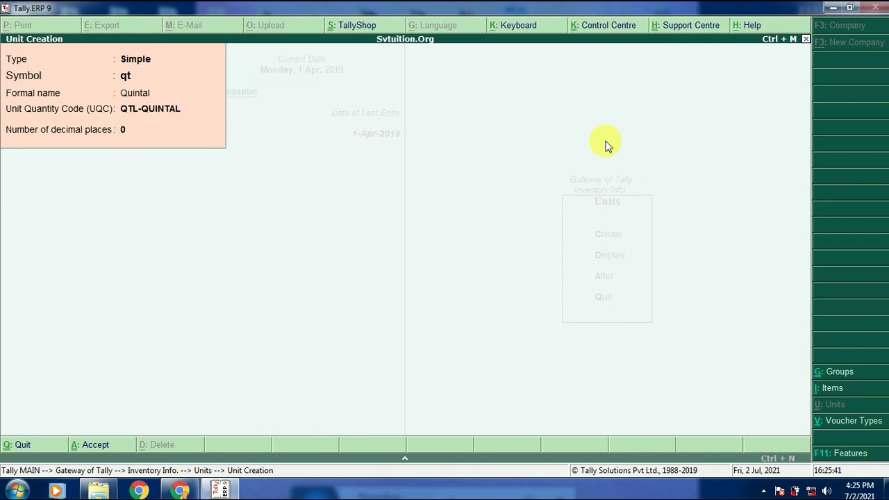
{"action": "key", "text": "Return"}
{"action": "key", "text": "Return"}
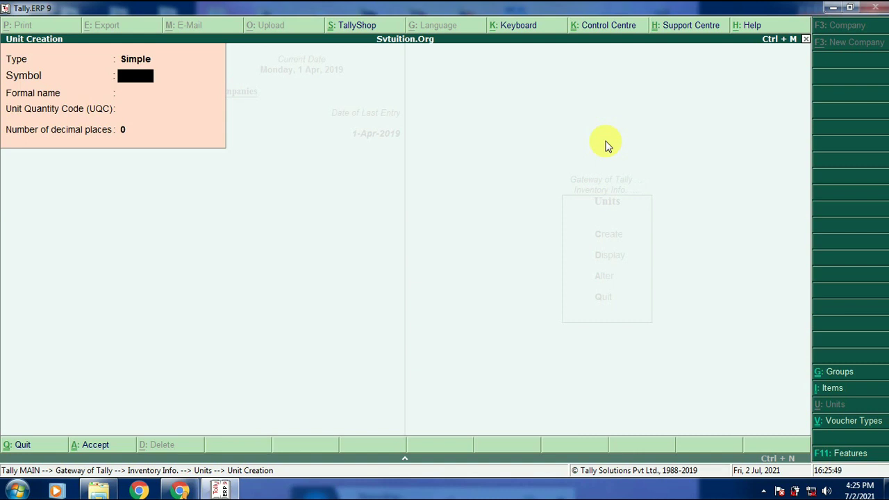
Create a simple unit with symbol t, formal name Tonne and unit quantity code TON-TONNES
{"action": "type", "text": "t"}
{"action": "key", "text": "Return"}
{"action": "type", "text": "To"}
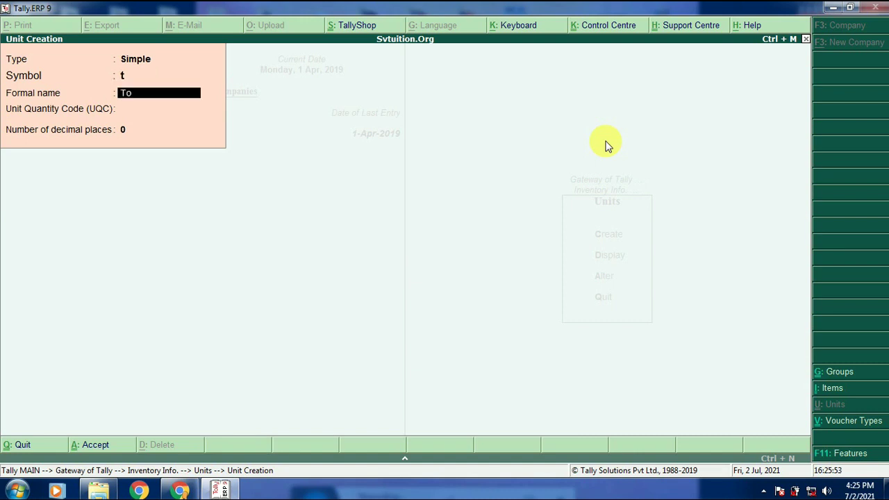
{"action": "type", "text": "nne"}
{"action": "key", "text": "Return"}
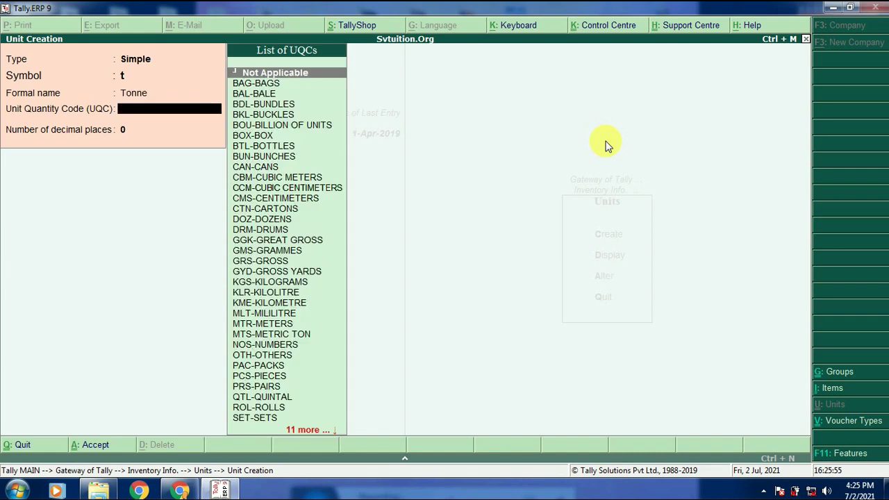
{"action": "type", "text": "tonn"}
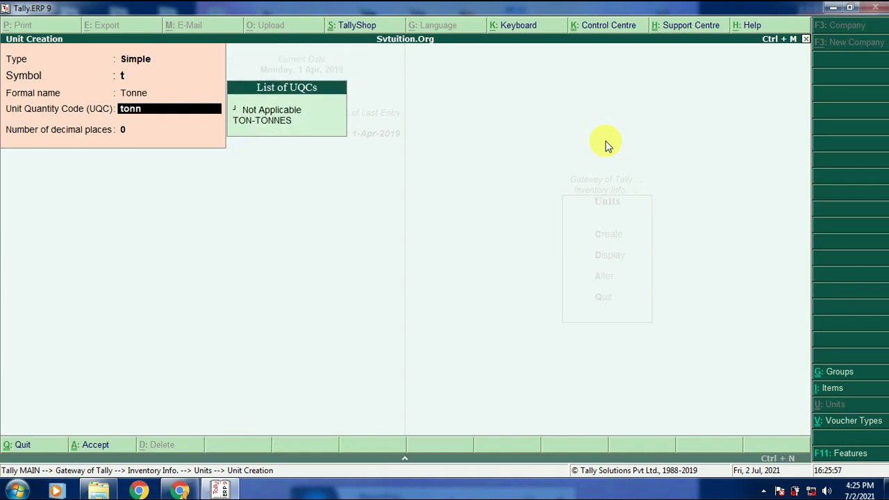
{"action": "key", "text": "Down"}
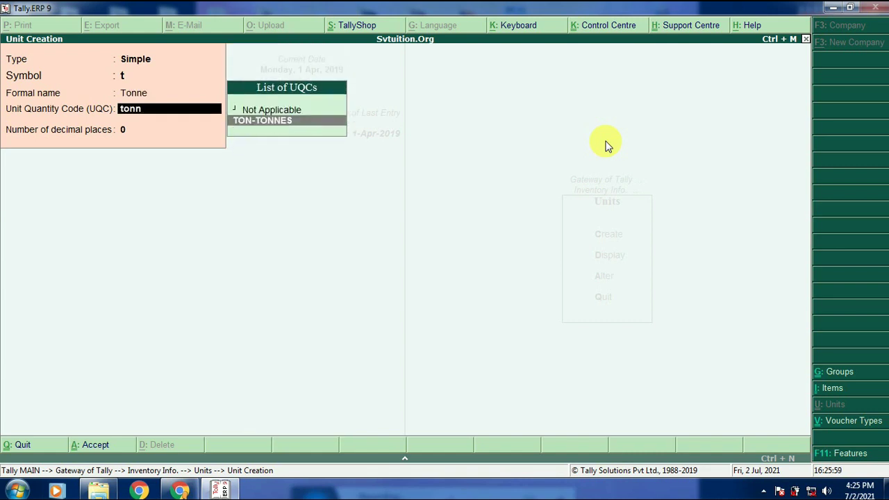
{"action": "key", "text": "Return"}
{"action": "key", "text": "Return"}
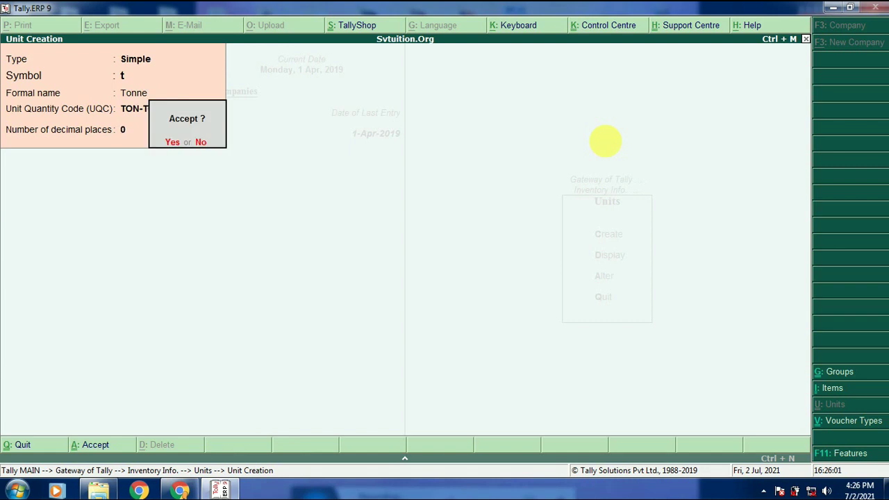
{"action": "key", "text": "Return"}
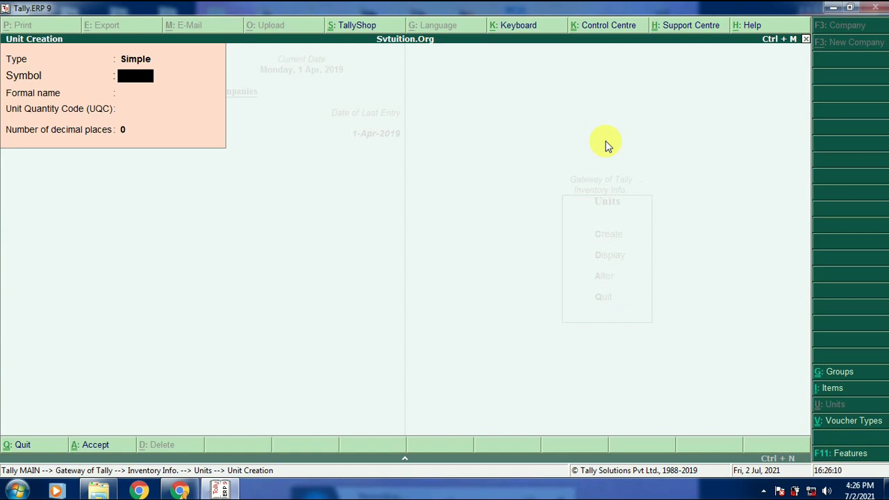
Create a simple unit with symbol lts and formal name Liter, leaving the unit quantity code as Not Applicable
{"action": "type", "text": "lts"}
{"action": "key", "text": "Return"}
{"action": "type", "text": "Li"}
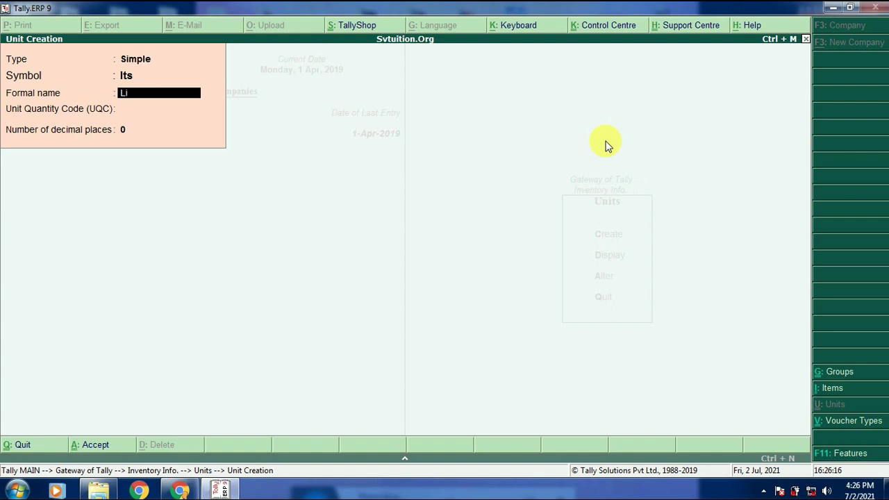
{"action": "type", "text": "ter"}
{"action": "key", "text": "Return"}
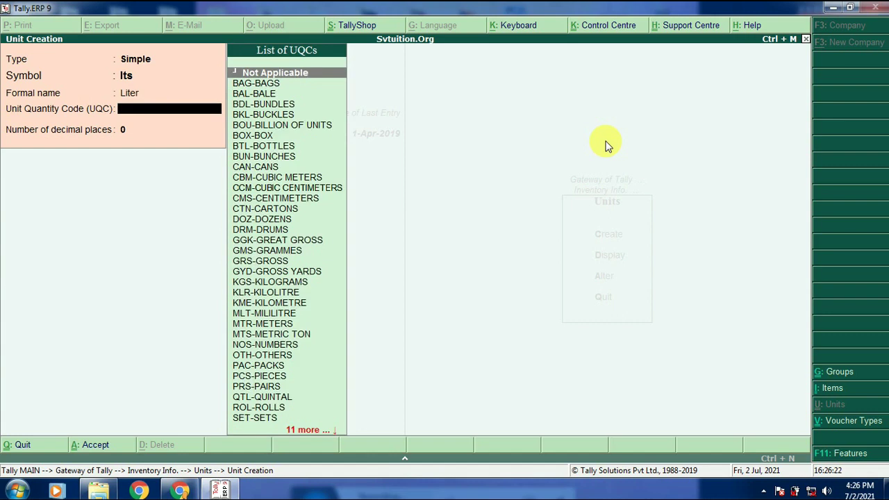
{"action": "type", "text": "litr"}
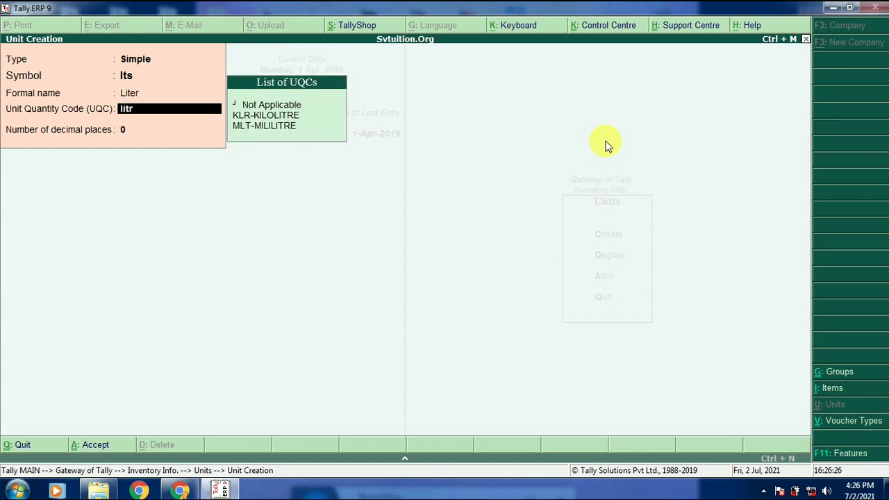
{"action": "key", "text": "BackSpace"}
{"action": "key", "text": "BackSpace"}
{"action": "key", "text": "BackSpace"}
{"action": "key", "text": "BackSpace"}
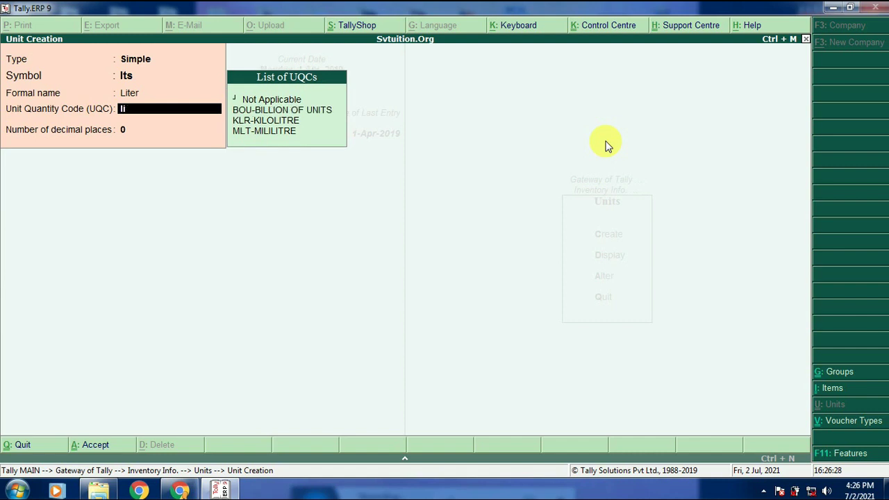
{"action": "key", "text": "Return"}
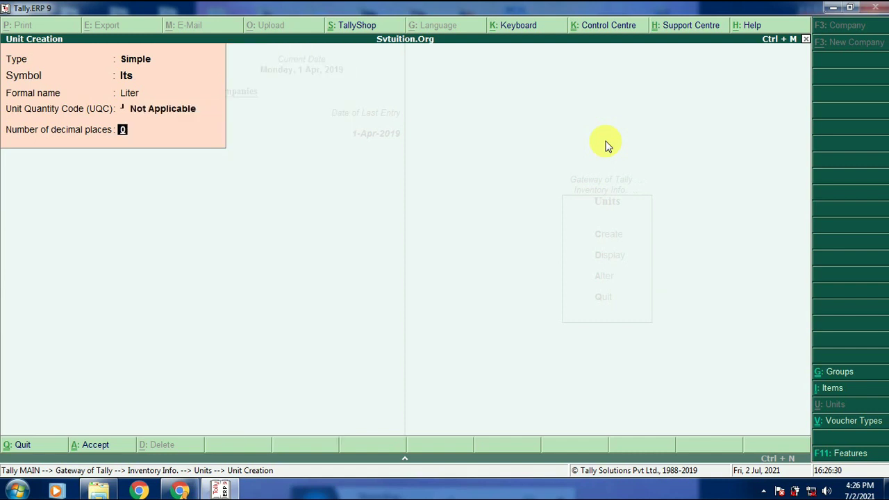
{"action": "key", "text": "Return"}
{"action": "key", "text": "Return"}
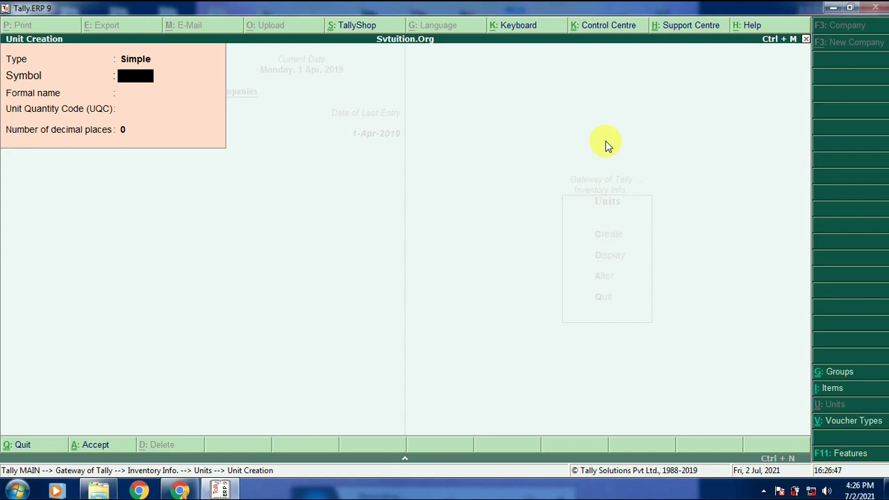
Create a simple unit with symbol ml, formal name Milliliter and unit quantity code MLT-MILILITRE
{"action": "type", "text": "ml"}
{"action": "key", "text": "Return"}
{"action": "type", "text": "Milli"}
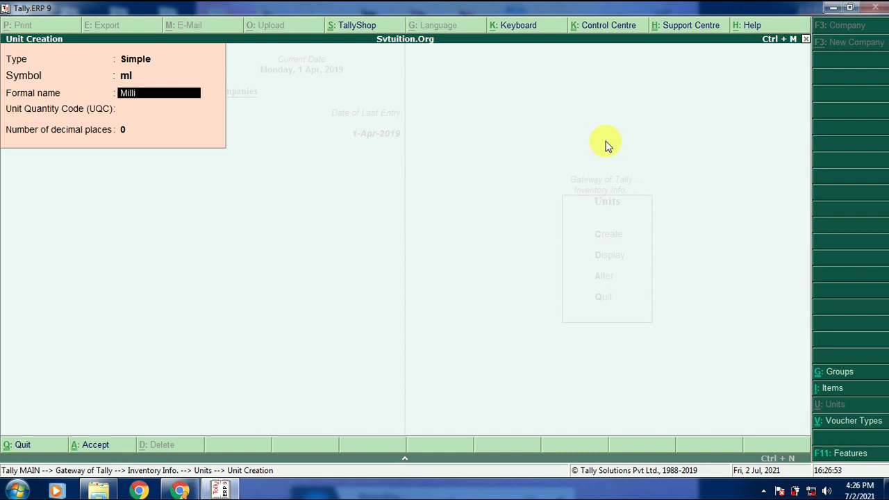
{"action": "type", "text": "liter"}
{"action": "key", "text": "Return"}
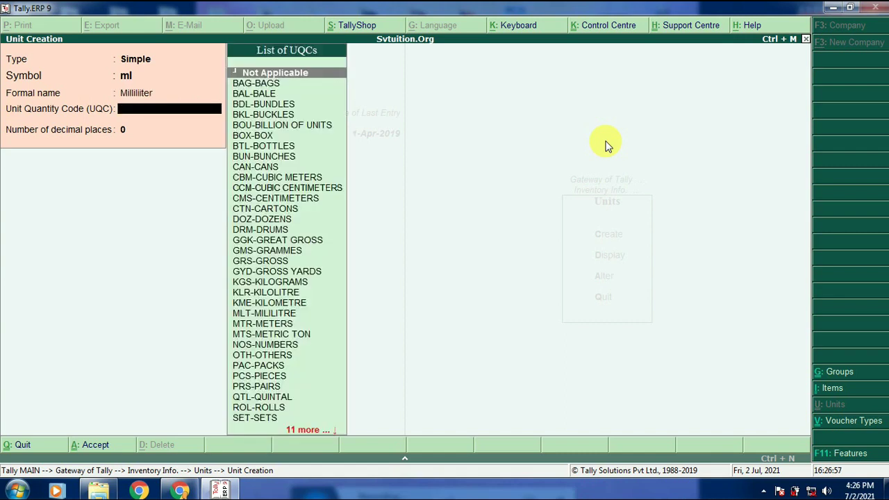
{"action": "type", "text": "ml"}
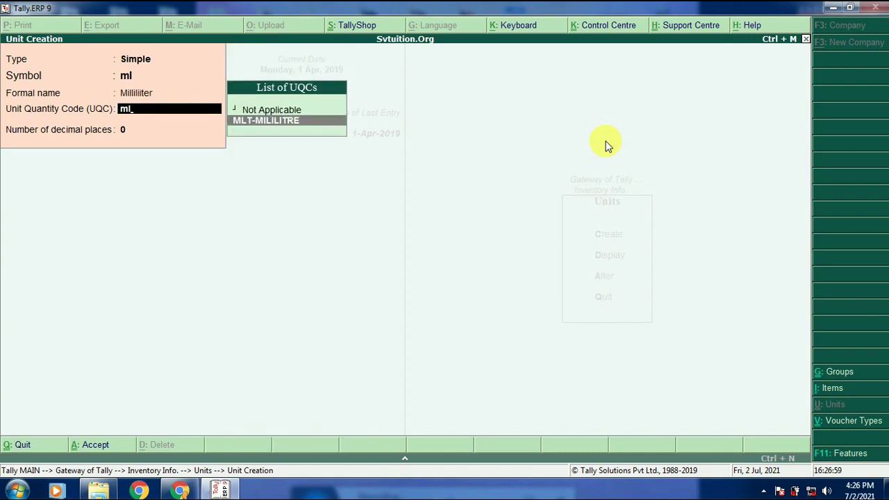
{"action": "key", "text": "Return"}
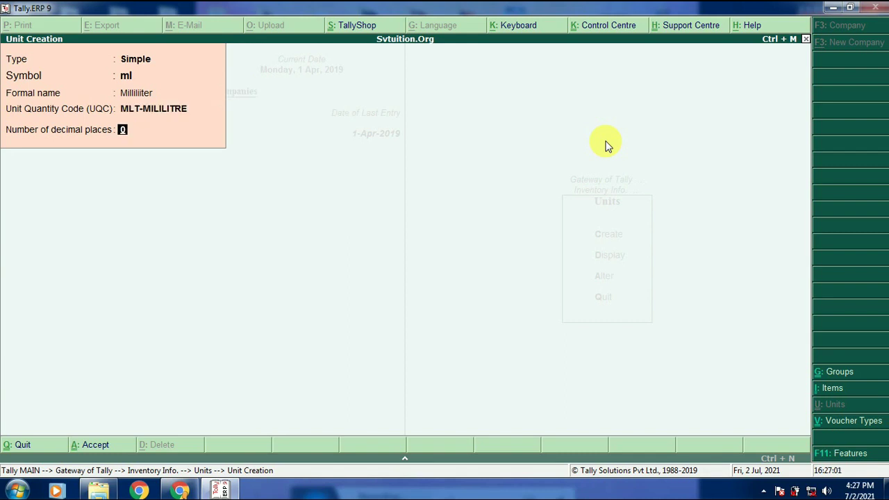
{"action": "key", "text": "Return"}
{"action": "key", "text": "Return"}
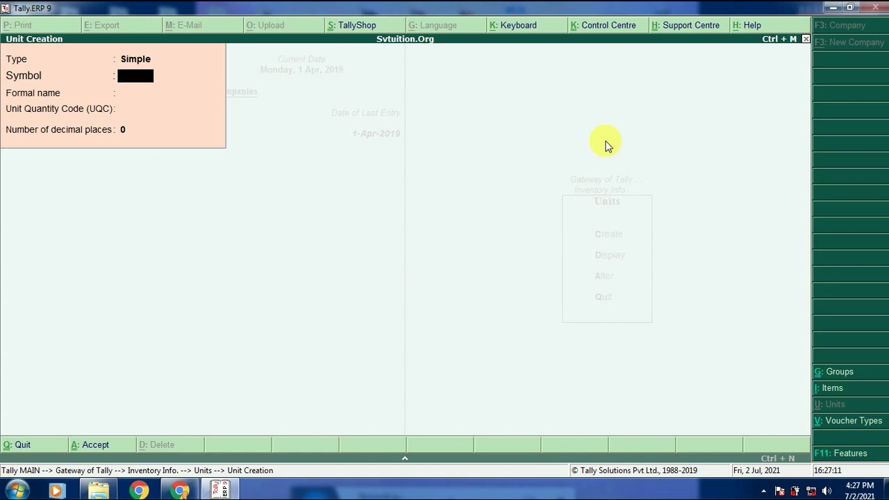
Create a simple unit with symbol c and formal name Cup, with unit quantity code Not Applicable
{"action": "type", "text": "c"}
{"action": "key", "text": "Return"}
{"action": "type", "text": "Cup"}
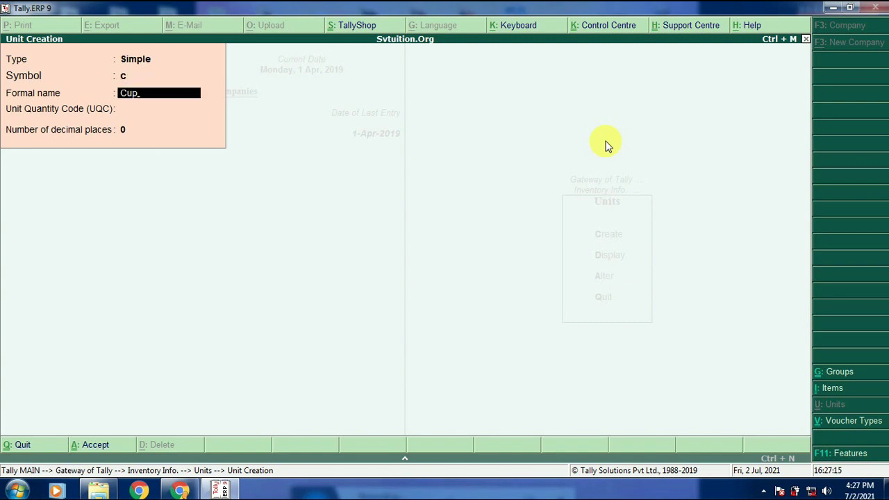
{"action": "key", "text": "Return"}
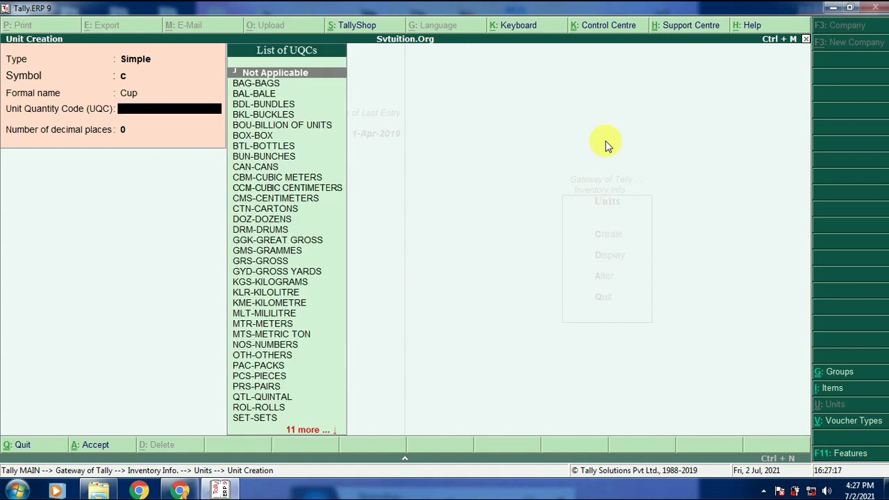
{"action": "key", "text": "Return"}
{"action": "key", "text": "Return"}
{"action": "key", "text": "Return"}
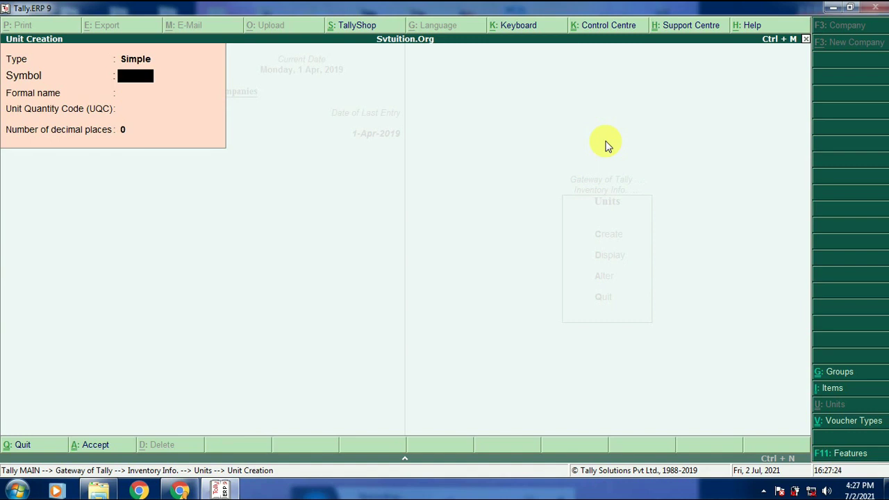
Create a simple unit with symbol tsp and formal name Teaspoon, with unit quantity code Not Applicable
{"action": "type", "text": "tsp"}
{"action": "key", "text": "Return"}
{"action": "type", "text": "Tea"}
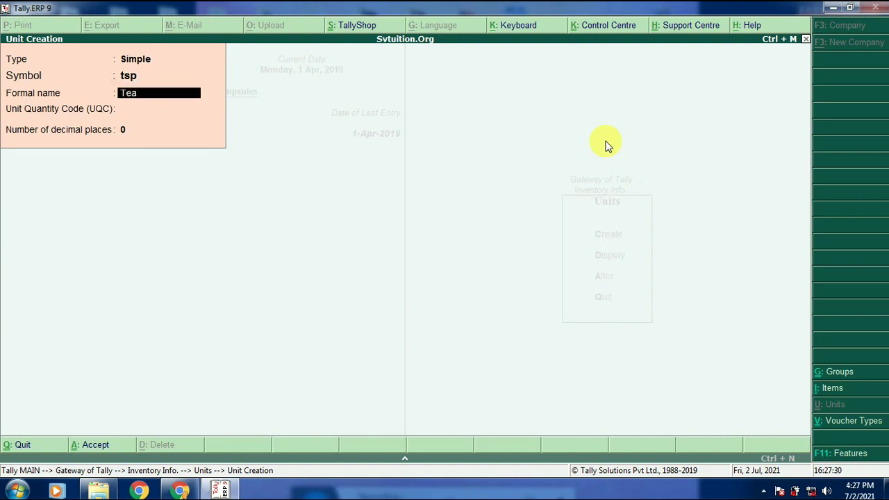
{"action": "type", "text": "spoon"}
{"action": "key", "text": "Return"}
{"action": "key", "text": "Return"}
{"action": "key", "text": "Return"}
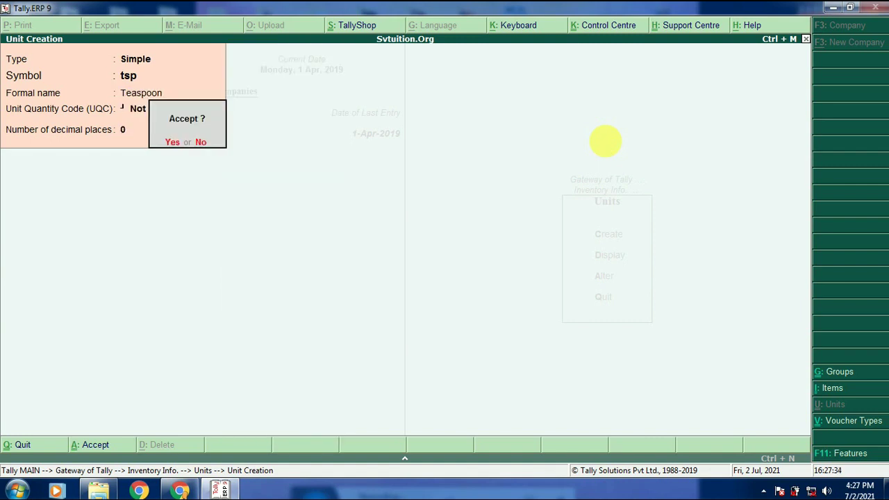
{"action": "key", "text": "Return"}
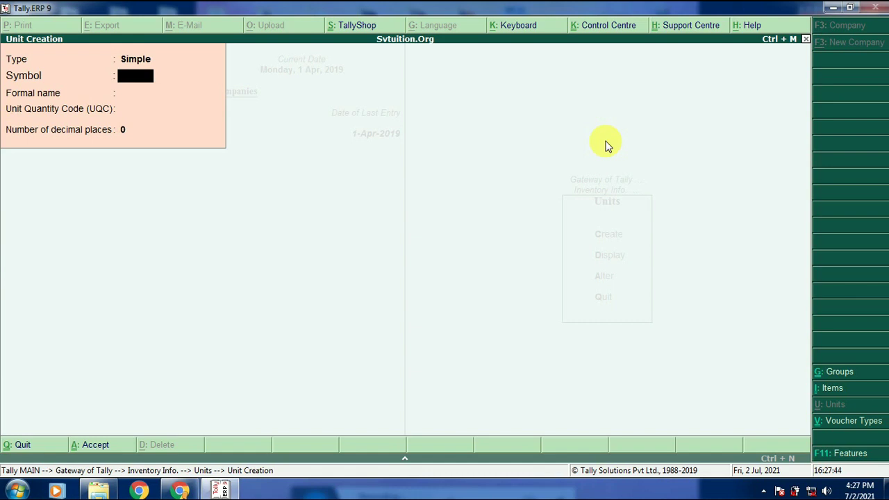
Create a simple unit with symbol bbl and formal name Barrel, keeping the default unit quantity code
{"action": "type", "text": "bbl"}
{"action": "key", "text": "Return"}
{"action": "type", "text": "Barrel"}
{"action": "key", "text": "Return"}
{"action": "key", "text": "Return"}
{"action": "key", "text": "Return"}
{"action": "key", "text": "Return"}
Create a simple unit with symbol gl, formal name Gallon and unit quantity code UGS-US GALLONS
{"action": "type", "text": "gl"}
{"action": "key", "text": "Return"}
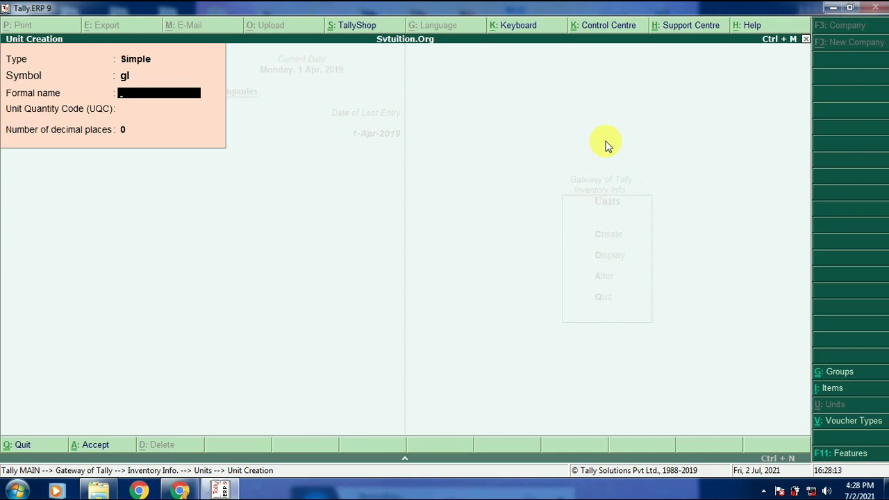
{"action": "type", "text": "Gallon"}
{"action": "key", "text": "Return"}
{"action": "type", "text": "ga"}
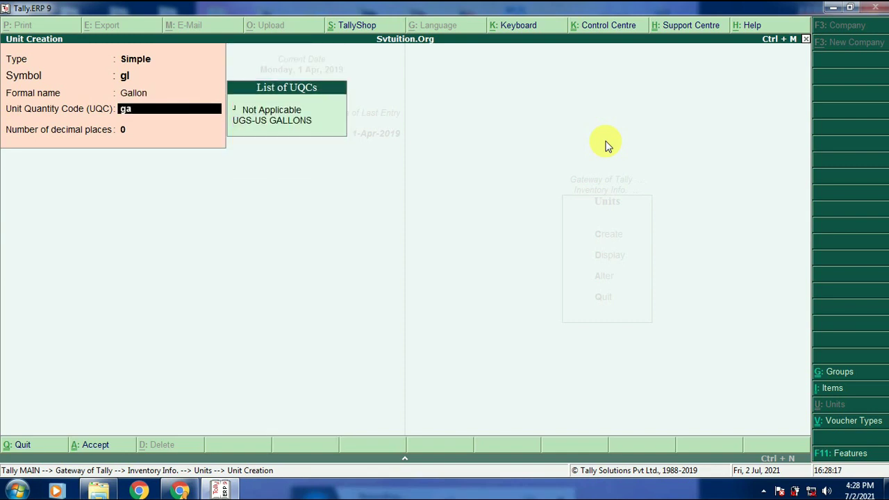
{"action": "key", "text": "Down"}
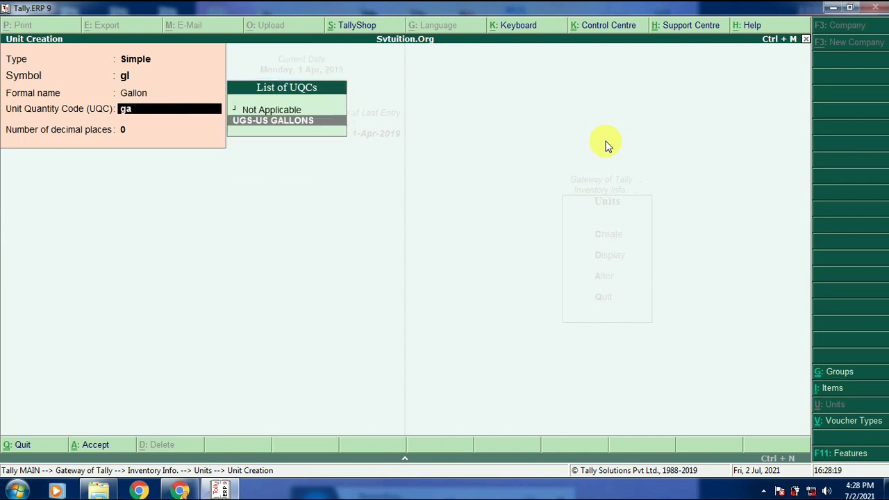
{"action": "key", "text": "Return"}
{"action": "key", "text": "Return"}
{"action": "key", "text": "Return"}
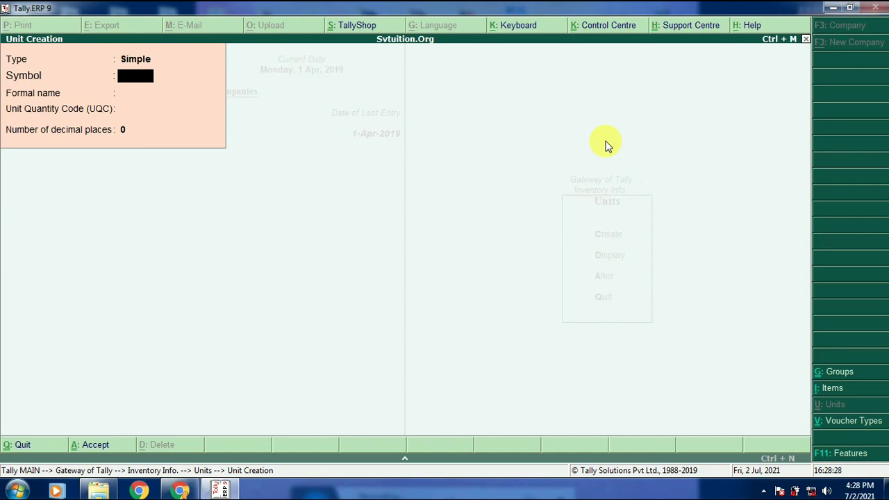
Create a simple unit with symbol no., formal name Numbers and unit quantity code NOS-NUMBERS
{"action": "type", "text": "number"}
{"action": "key", "text": "BackSpace"}
{"action": "key", "text": "BackSpace"}
{"action": "key", "text": "BackSpace"}
{"action": "key", "text": "BackSpace"}
{"action": "key", "text": "BackSpace"}
{"action": "type", "text": "o"}
{"action": "key", "text": "Return"}
{"action": "type", "text": "Numbers"}
{"action": "key", "text": "Return"}
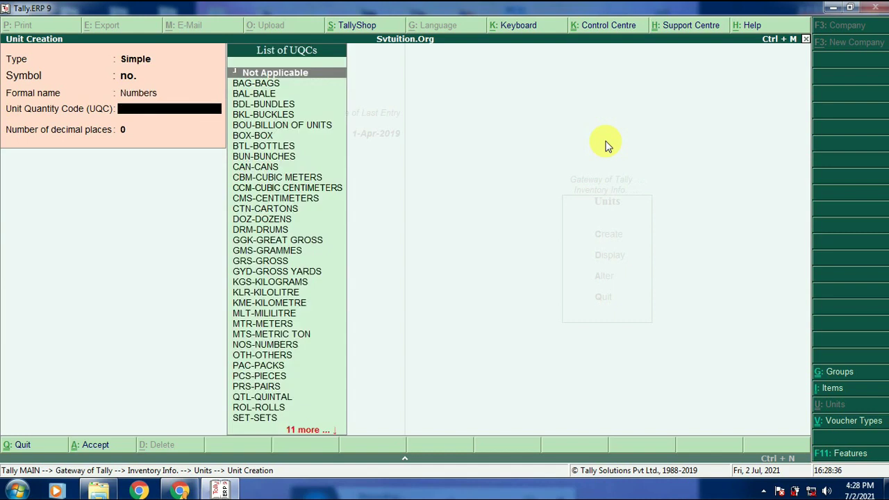
{"action": "type", "text": "n"}
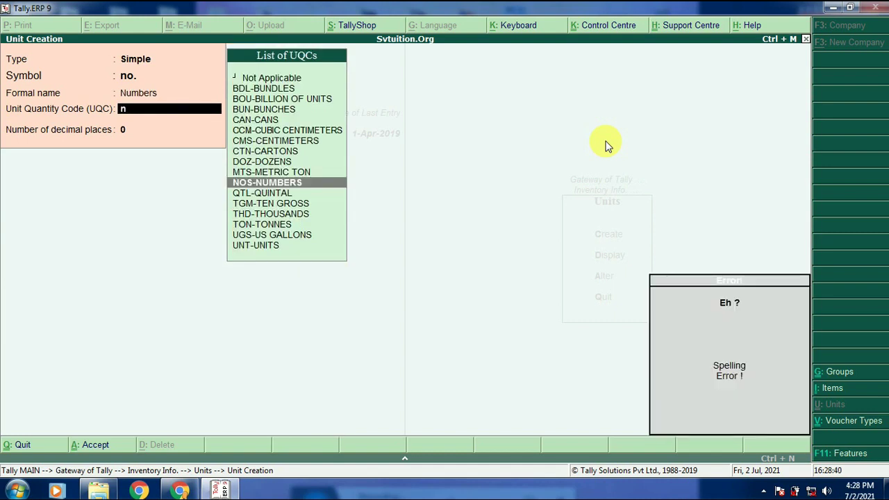
{"action": "key", "text": "Return"}
{"action": "key", "text": "Return"}
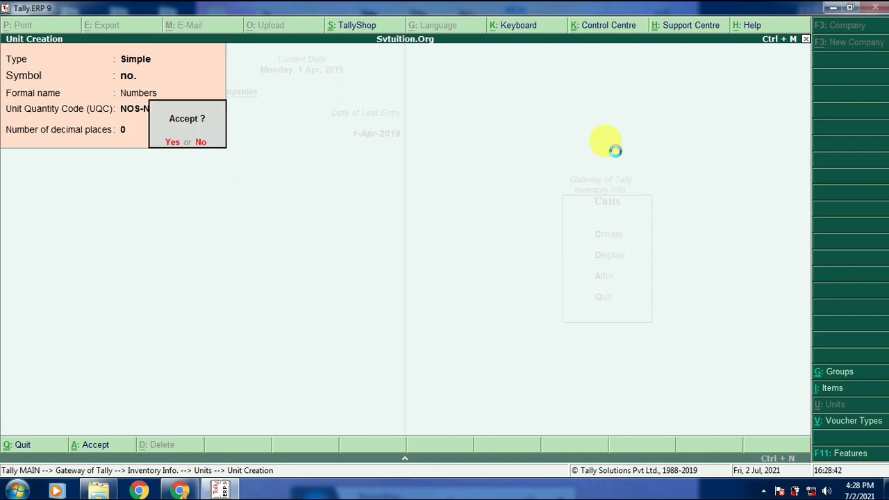
{"action": "key", "text": "y"}
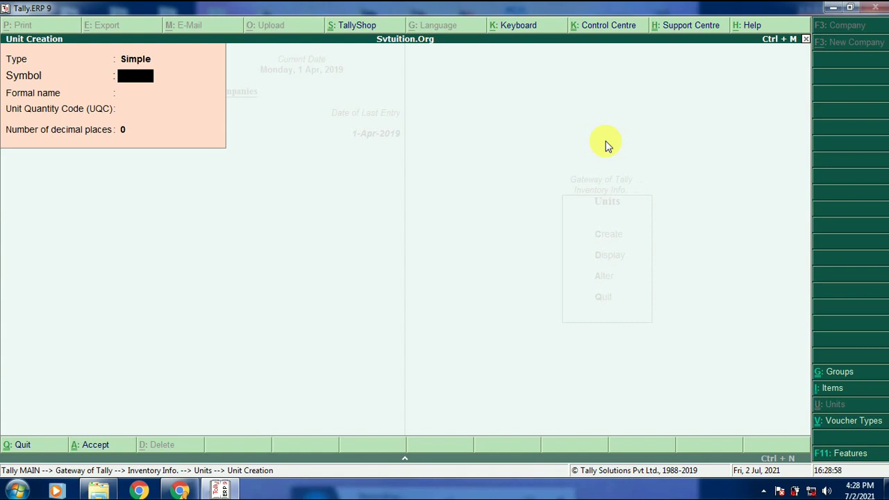
Create a simple unit with symbol sq and formal name Square Foot, with unit quantity code Not Applicable
{"action": "type", "text": "sq"}
{"action": "key", "text": "Return"}
{"action": "type", "text": "Square"}
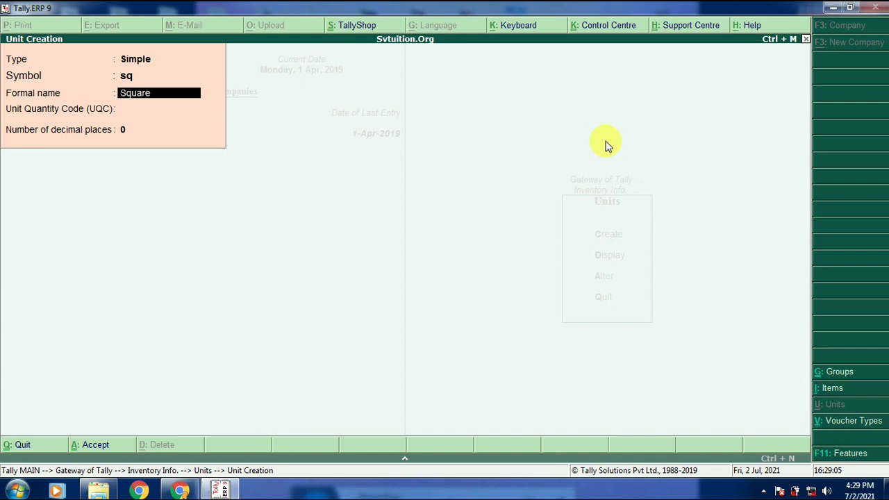
{"action": "type", "text": " fe"}
{"action": "key", "text": "BackSpace"}
{"action": "type", "text": "oot"}
{"action": "key", "text": "Return"}
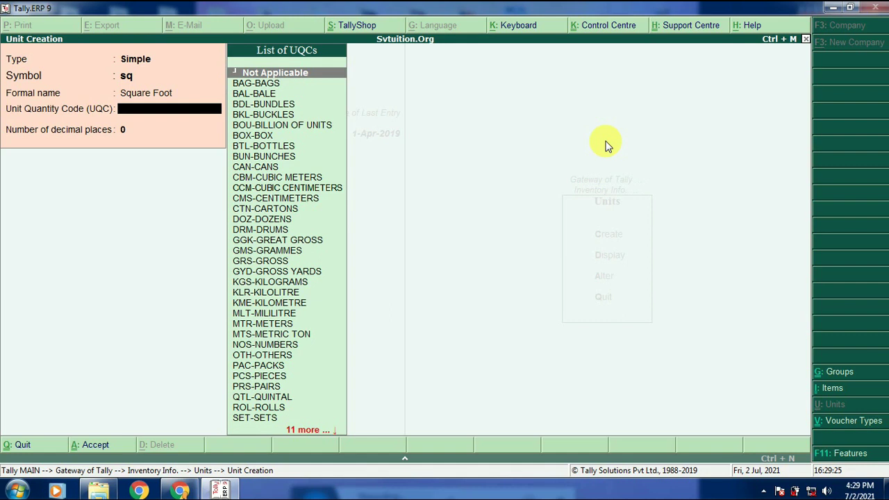
{"action": "key", "text": "Return"}
{"action": "key", "text": "Return"}
{"action": "key", "text": "Return"}
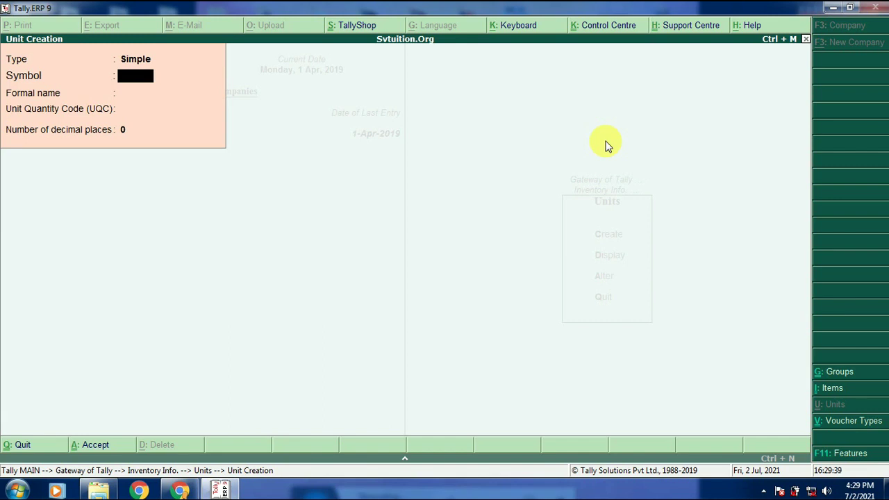
Create a simple unit with symbol sqi and formal name Square inch, keeping the default unit quantity code
{"action": "type", "text": "sqi"}
{"action": "key", "text": "Return"}
{"action": "type", "text": "Squ"}
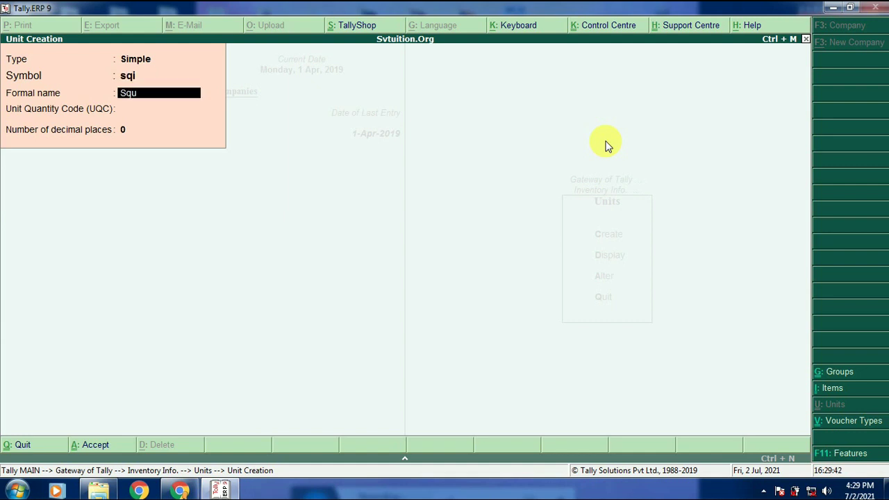
{"action": "type", "text": "are inch"}
{"action": "key", "text": "Return"}
{"action": "key", "text": "Return"}
{"action": "key", "text": "Return"}
{"action": "key", "text": "Return"}
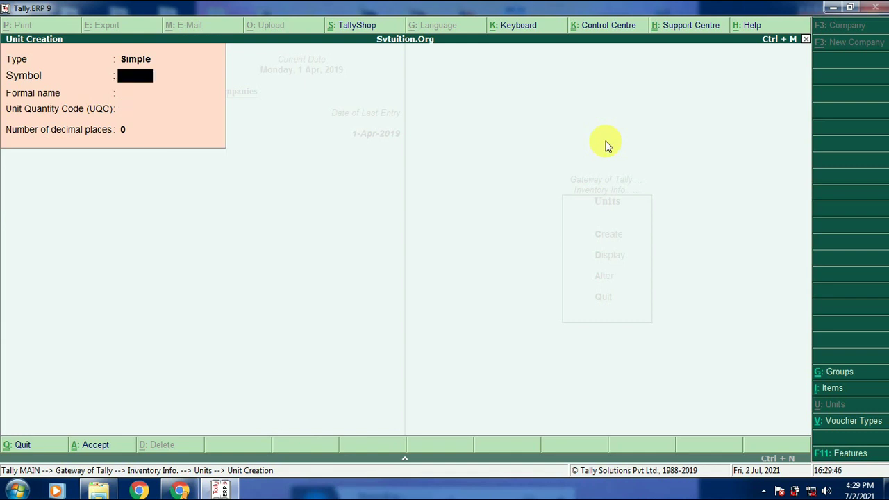
Create a simple unit with symbol sqk and formal name Square Kilometer, with unit quantity code Not Applicable
{"action": "type", "text": "square k"}
{"action": "key", "text": "BackSpace"}
{"action": "key", "text": "BackSpace"}
{"action": "key", "text": "BackSpace"}
{"action": "key", "text": "BackSpace"}
{"action": "key", "text": "BackSpace"}
{"action": "key", "text": "BackSpace"}
{"action": "key", "text": "BackSpace"}
{"action": "type", "text": "qk"}
{"action": "key", "text": "Return"}
{"action": "type", "text": "Square"}
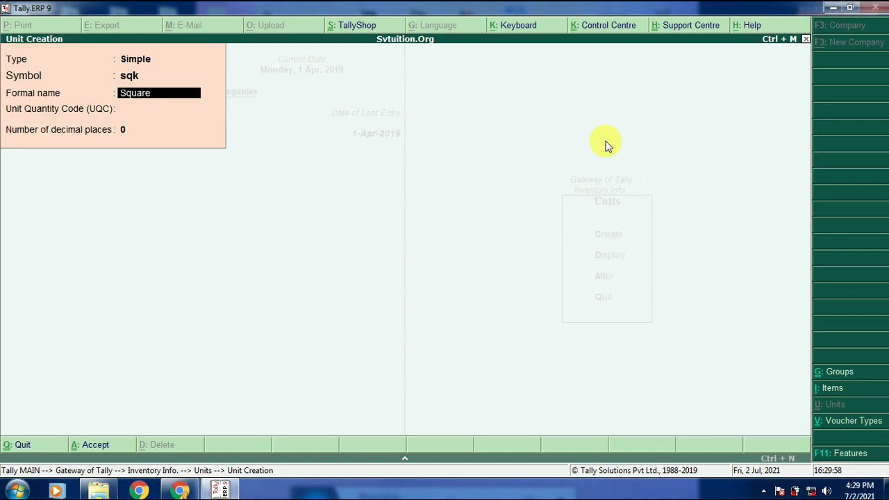
{"action": "type", "text": " Kilometer"}
{"action": "key", "text": "Return"}
{"action": "key", "text": "Return"}
{"action": "key", "text": "Return"}
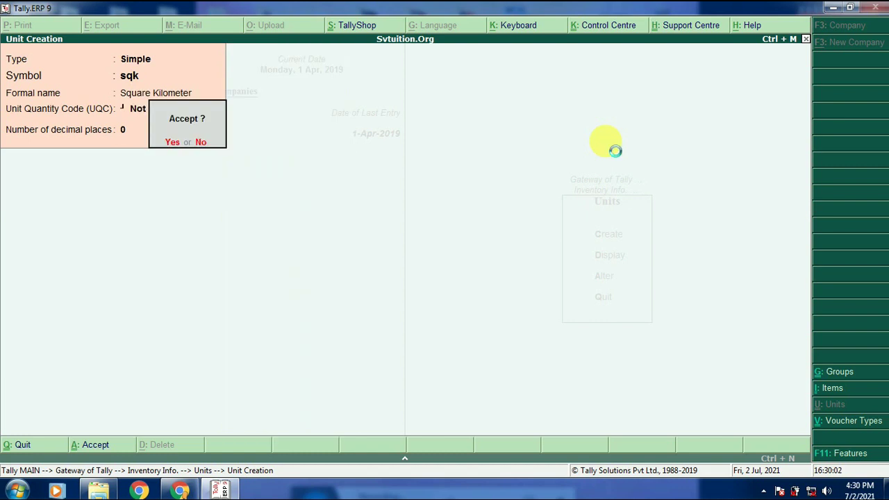
{"action": "key", "text": "Return"}
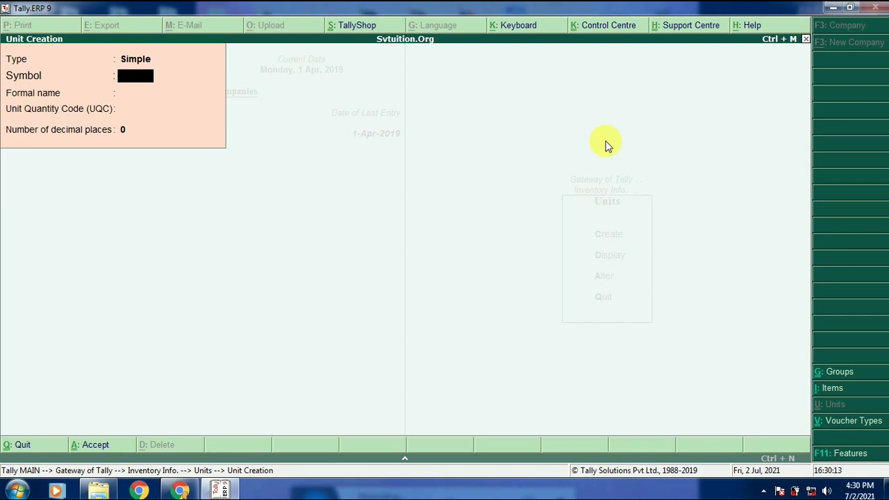
Create a simple unit with symbol m and formal name Meter, with unit quantity code Not Applicable
{"action": "type", "text": "m"}
{"action": "key", "text": "Return"}
{"action": "type", "text": "Meter"}
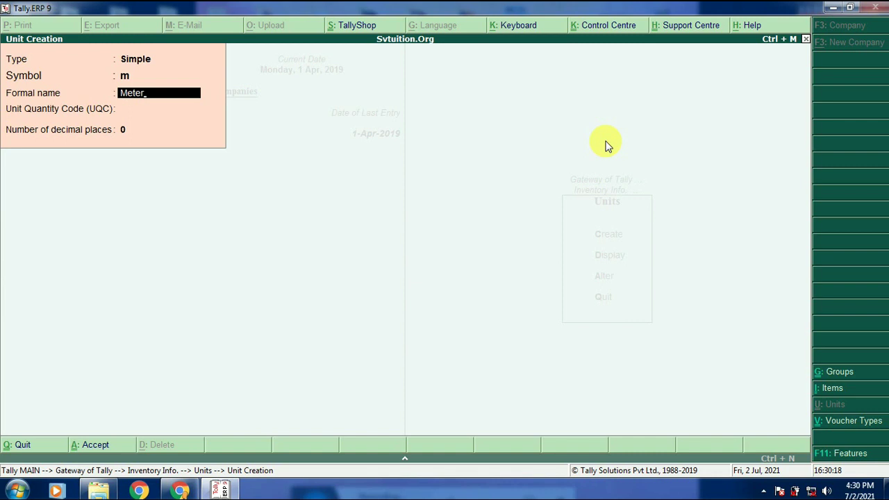
{"action": "key", "text": "Return"}
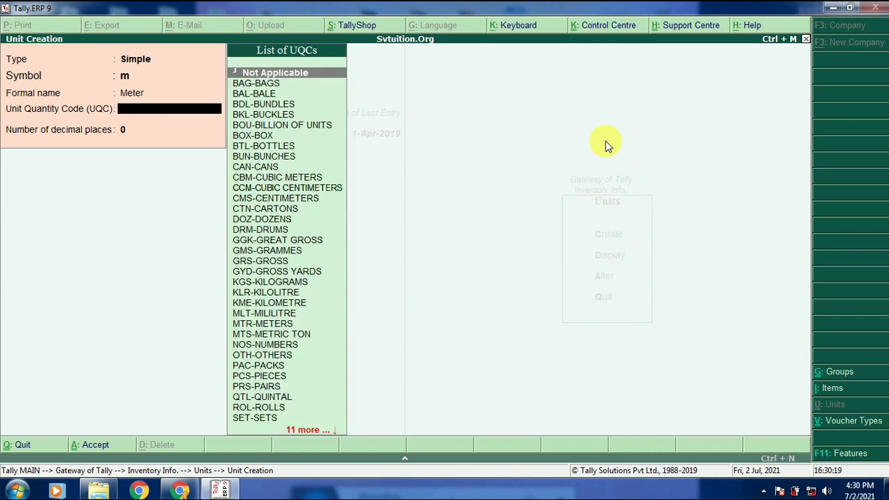
{"action": "key", "text": "Return"}
{"action": "key", "text": "Return"}
{"action": "key", "text": "Return"}
Create a simple unit with symbol cm and formal name Centimeter, keeping the default unit quantity code
{"action": "type", "text": "cm"}
{"action": "key", "text": "Return"}
{"action": "type", "text": "Centim"}
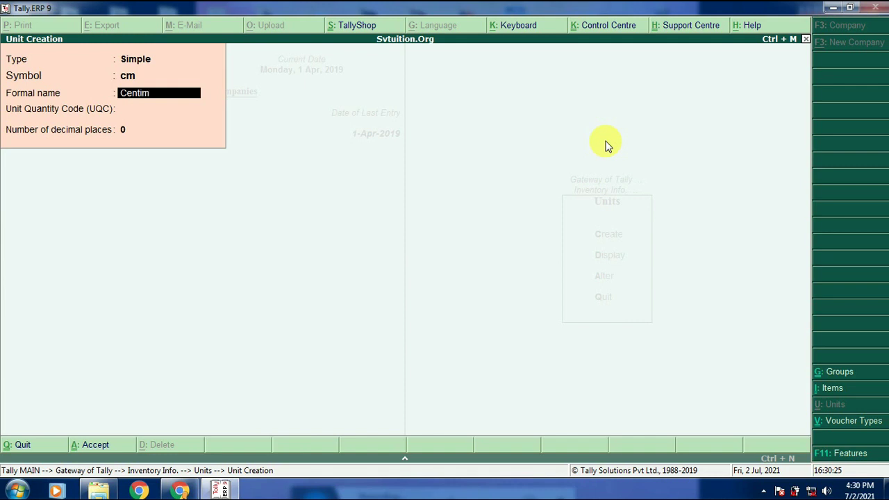
{"action": "type", "text": "eter"}
{"action": "key", "text": "Return"}
{"action": "key", "text": "Return"}
{"action": "key", "text": "Return"}
{"action": "key", "text": "Return"}
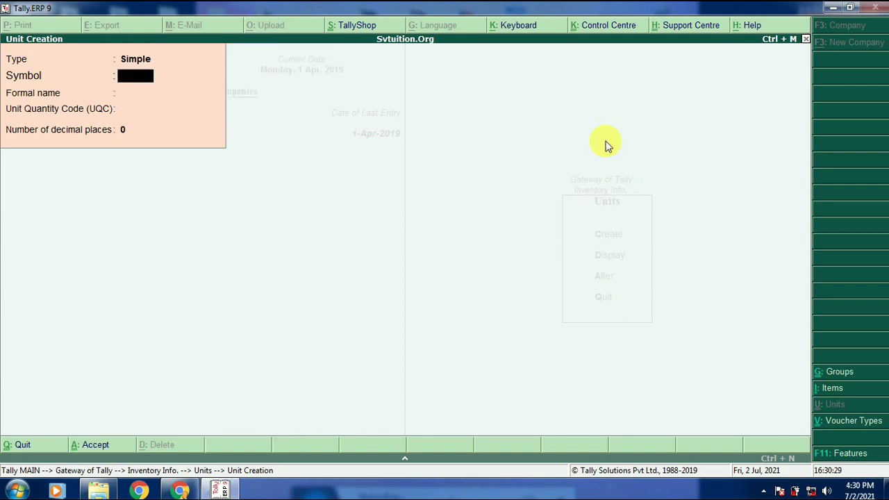
Create a simple unit with symbol km and formal name Kilometer, keeping the default unit quantity code
{"action": "type", "text": "km"}
{"action": "key", "text": "Return"}
{"action": "type", "text": "Kilo"}
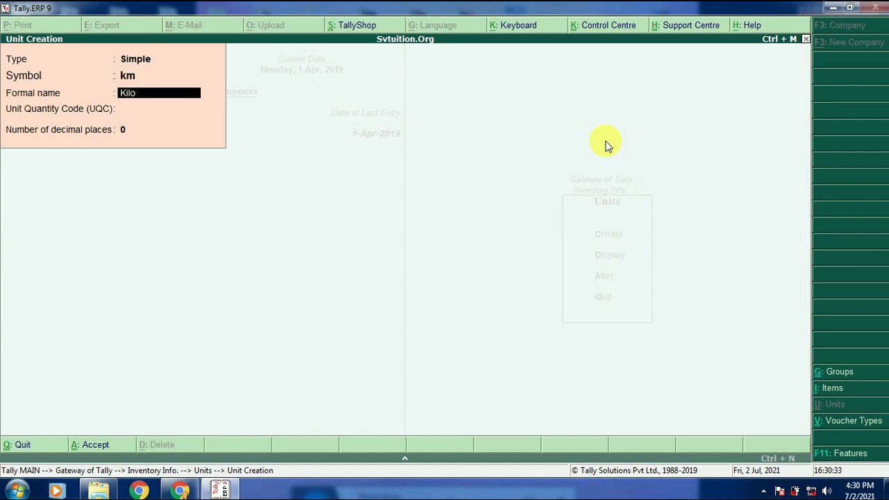
{"action": "type", "text": "meter"}
{"action": "key", "text": "Return"}
{"action": "key", "text": "Return"}
{"action": "key", "text": "Return"}
{"action": "key", "text": "Return"}
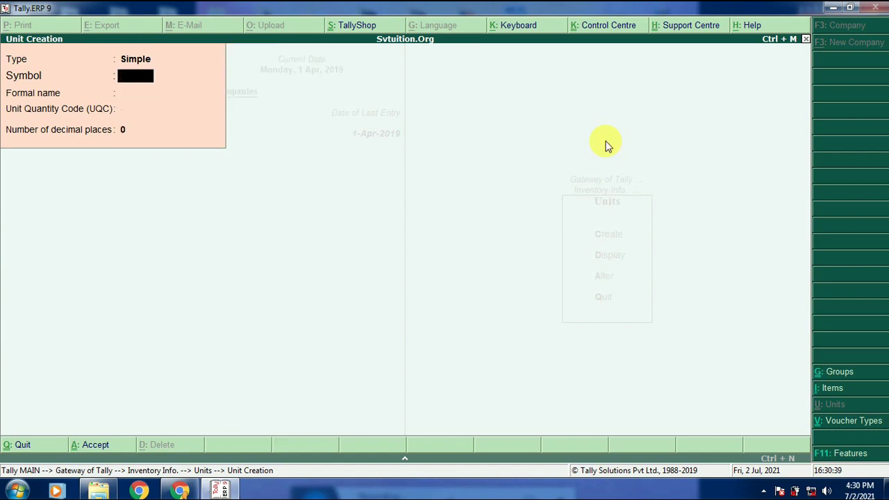
{"action": "type", "text": "foot"}
{"action": "key", "text": "Return"}
{"action": "key", "text": "Return"}
{"action": "key", "text": "BackSpace"}
{"action": "key", "text": "BackSpace"}
{"action": "key", "text": "BackSpace"}
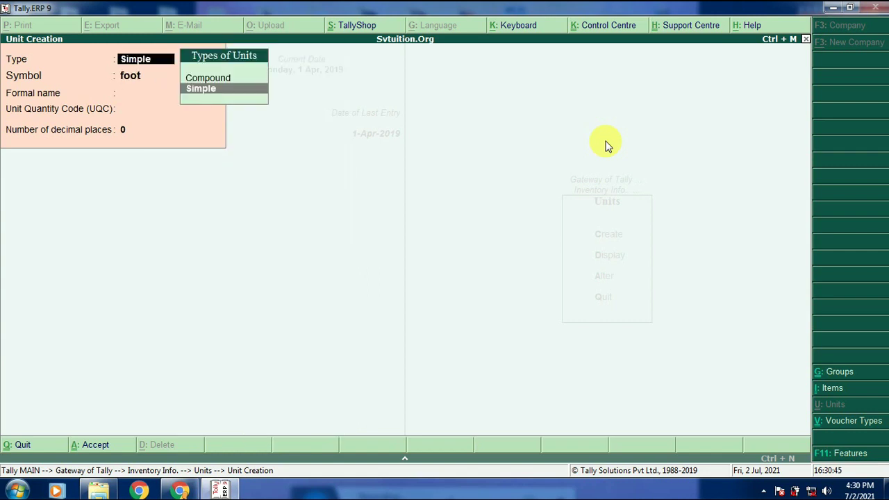
{"action": "key", "text": "Return"}
Create a simple unit with symbol f and formal name Foot, with unit quantity code Not Applicable
{"action": "type", "text": "f"}
{"action": "key", "text": "Return"}
{"action": "type", "text": "Foot"}
{"action": "key", "text": "Return"}
{"action": "key", "text": "Return"}
{"action": "key", "text": "Return"}
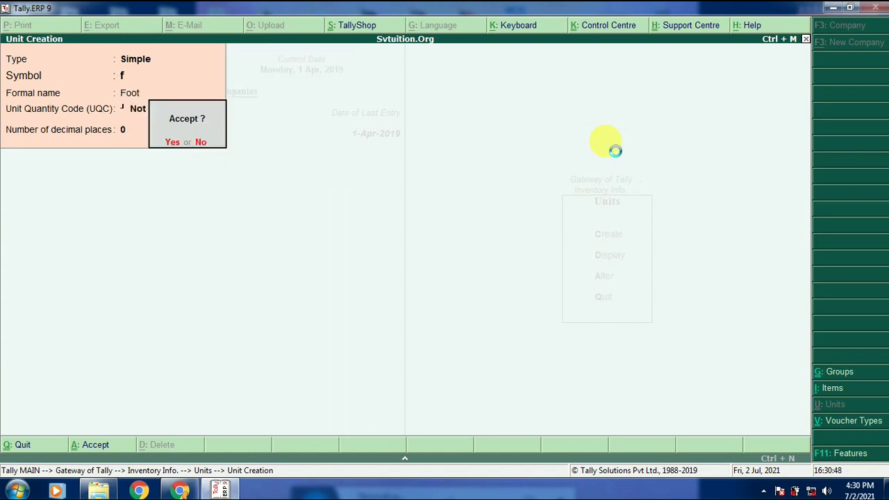
{"action": "key", "text": "Return"}
Create a simple unit with symbol i and formal name Inch, keeping the default unit quantity code
{"action": "type", "text": "i"}
{"action": "key", "text": "Return"}
{"action": "type", "text": "Inch"}
{"action": "key", "text": "Return"}
{"action": "key", "text": "Return"}
{"action": "key", "text": "Return"}
{"action": "key", "text": "Return"}
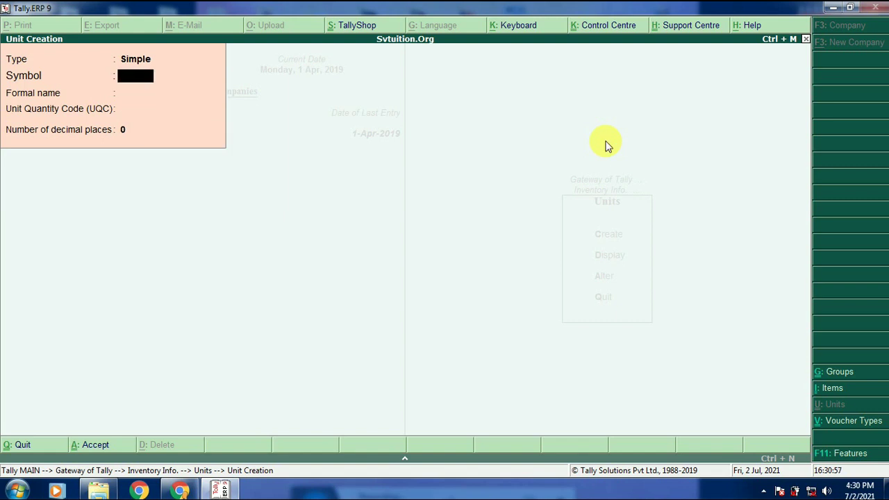